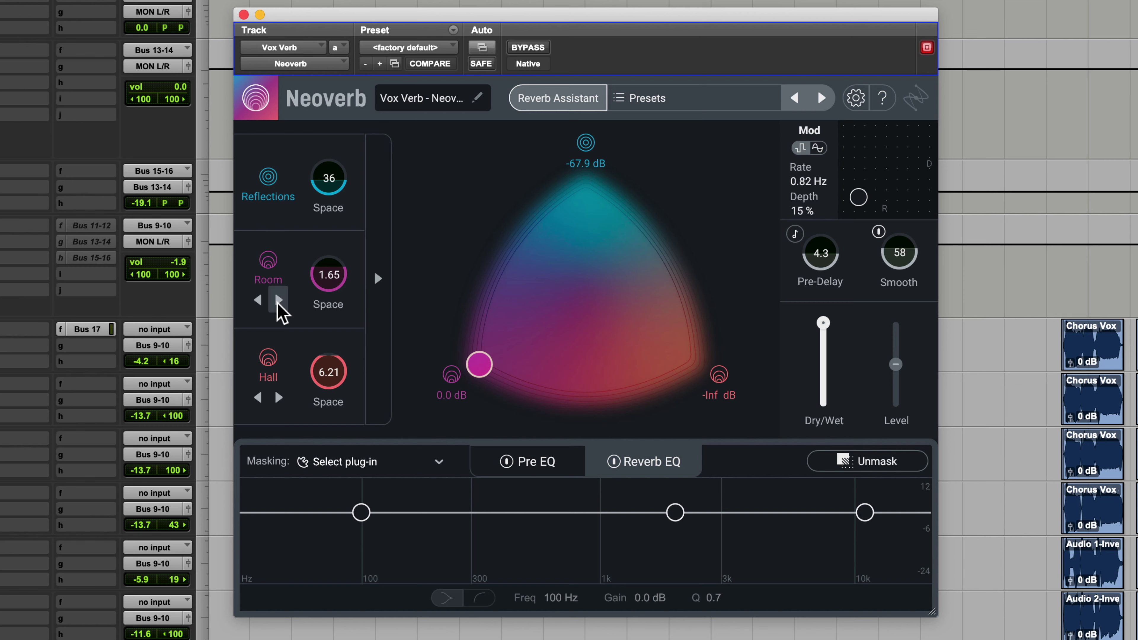
# Step: Try the alternative Room and Hall reverb types, including Large Chamber, with the blend moved to the Hall corner, and restore both original types
pyautogui.click(279, 299)
pyautogui.click(278, 300)
pyautogui.moveTo(478, 363); pyautogui.dragTo(735, 378)
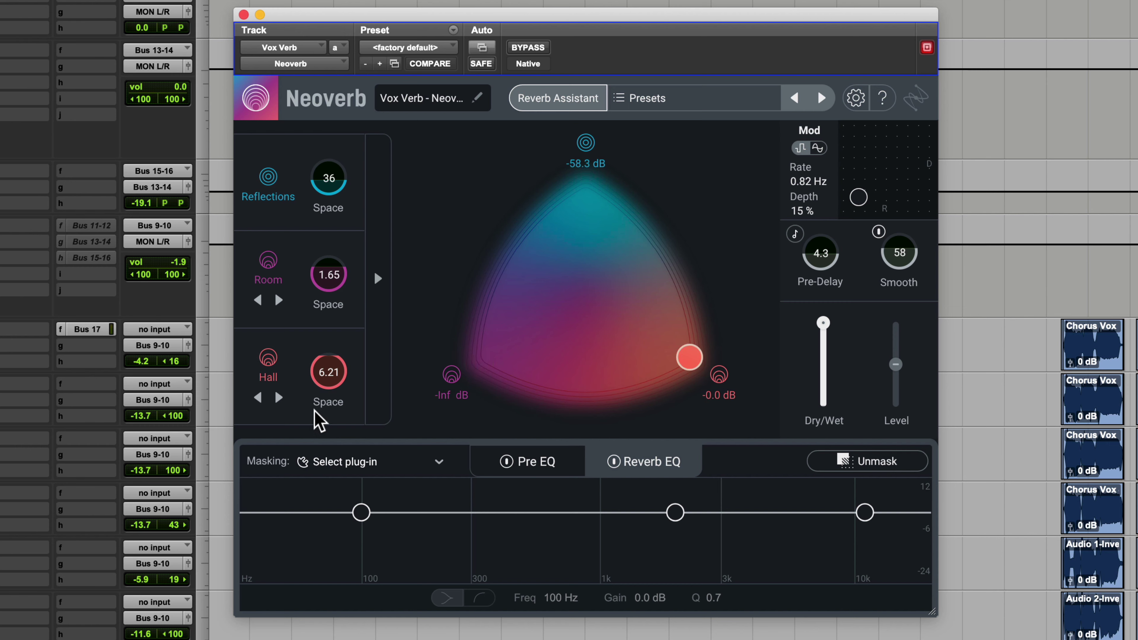
pyautogui.click(279, 398)
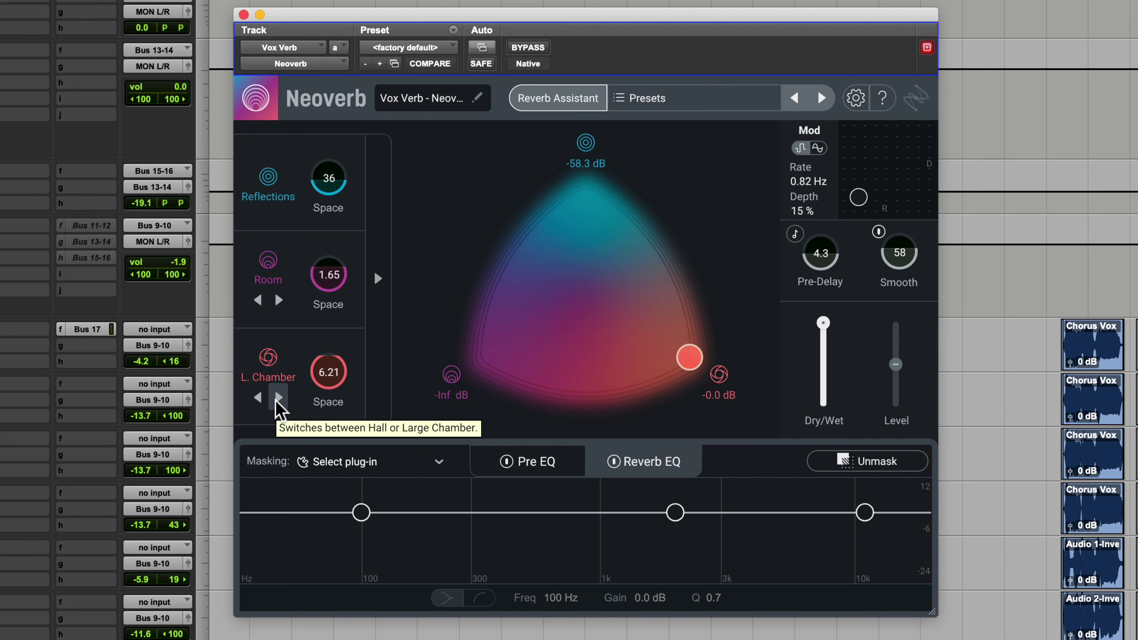
pyautogui.click(278, 398)
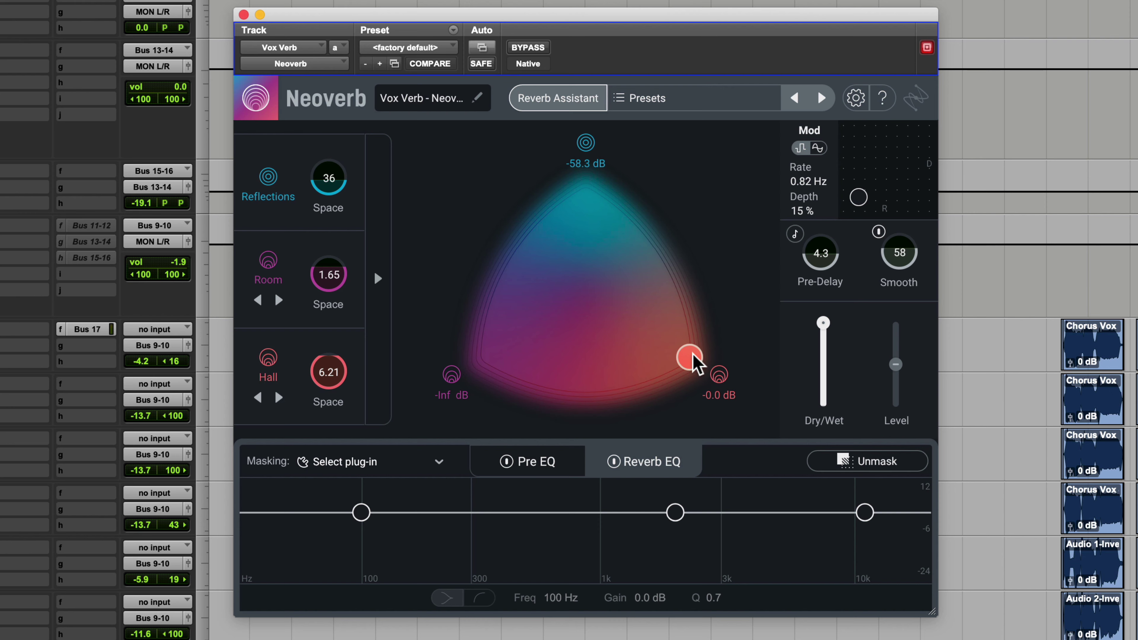
# Step: Move the reverb blend from the Hall corner to about -1.4 dB Reflections, -3.1 dB Room and -6.3 dB Hall
pyautogui.moveTo(690, 358)
pyautogui.mouseDown()
pyautogui.moveTo(579, 288)
pyautogui.moveTo(587, 205)
pyautogui.moveTo(496, 354)
pyautogui.moveTo(683, 358)
pyautogui.mouseUp()
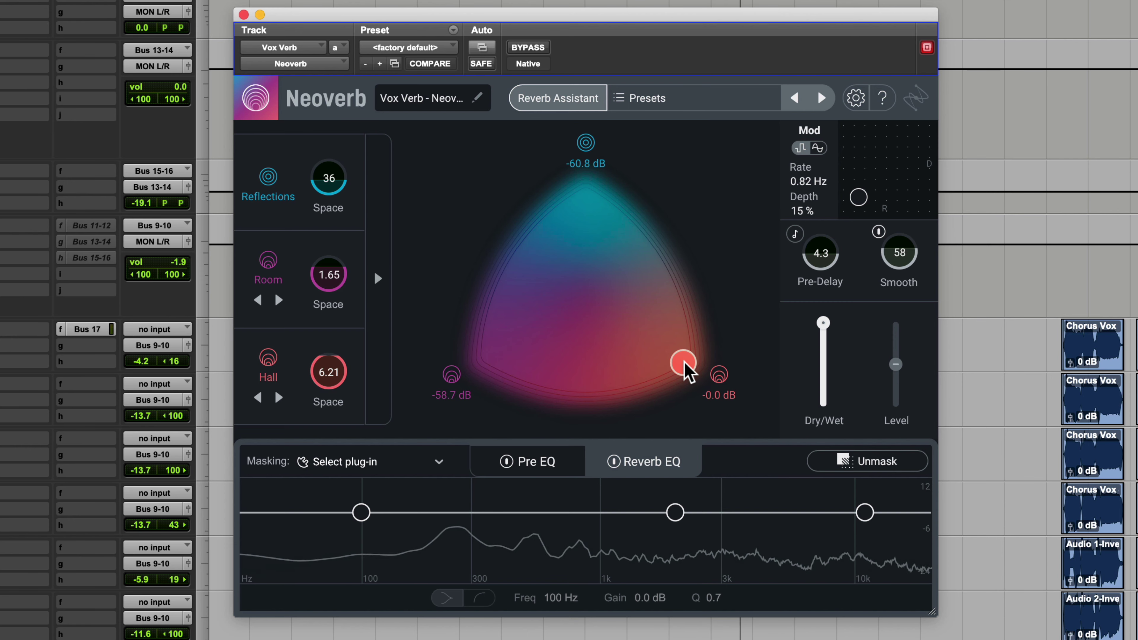
pyautogui.moveTo(685, 364); pyautogui.dragTo(563, 299)
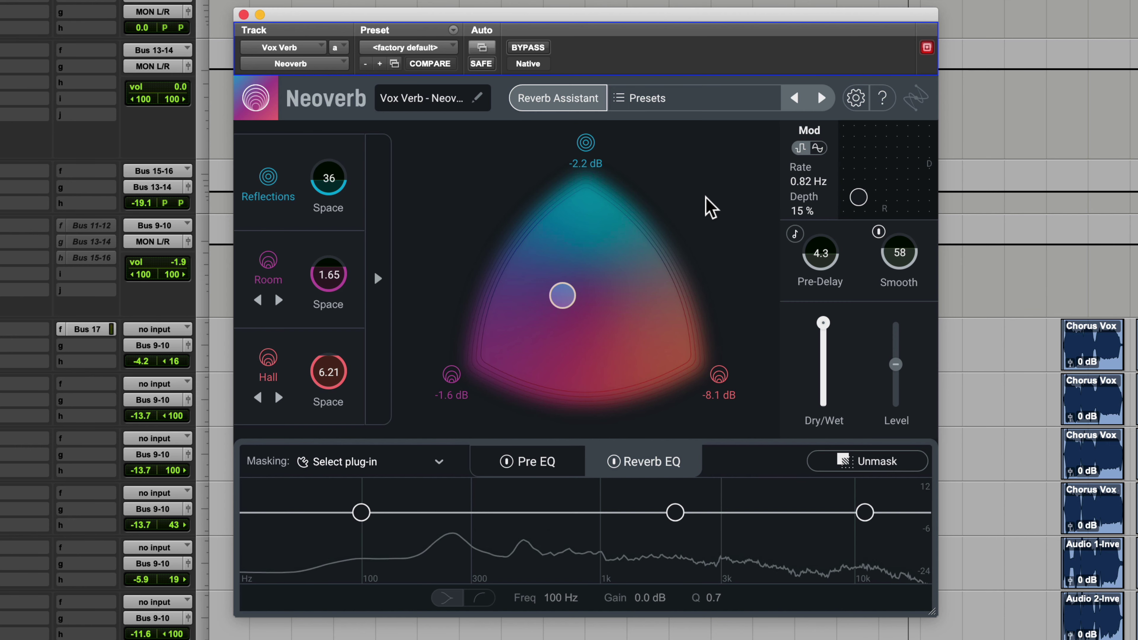
pyautogui.moveTo(562, 295)
pyautogui.mouseDown()
pyautogui.moveTo(623, 316)
pyautogui.moveTo(606, 283)
pyautogui.moveTo(568, 289)
pyautogui.moveTo(585, 310)
pyautogui.moveTo(586, 254)
pyautogui.moveTo(595, 328)
pyautogui.moveTo(603, 269)
pyautogui.moveTo(564, 317)
pyautogui.moveTo(575, 294)
pyautogui.mouseUp()
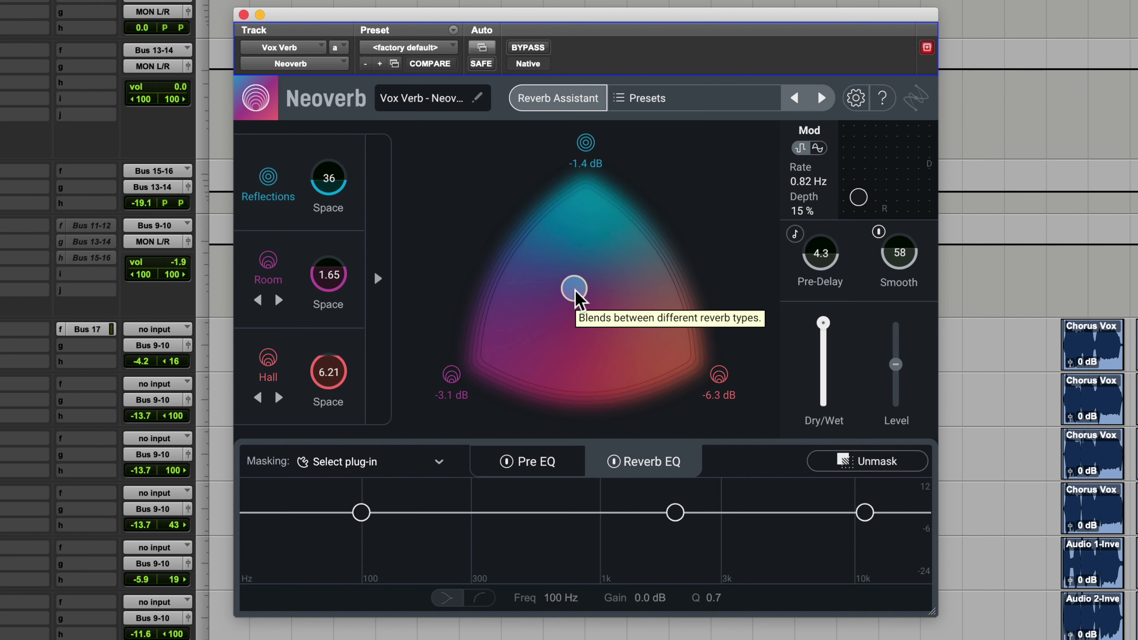
pyautogui.click(559, 106)
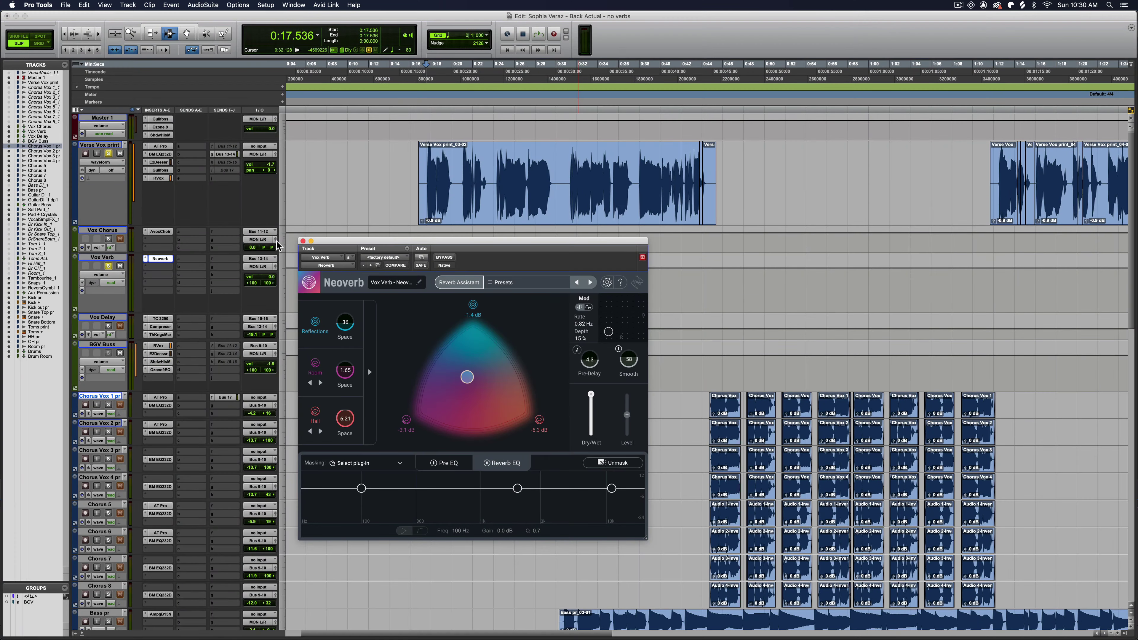
# Step: Make the Neoverb insert on the Vox Verb track inactive, reactivate it, and close its plug-in window
pyautogui.keyDown('ctrl'); pyautogui.keyDown('super'); pyautogui.click(164, 259); pyautogui.keyUp('super'); pyautogui.keyUp('ctrl')
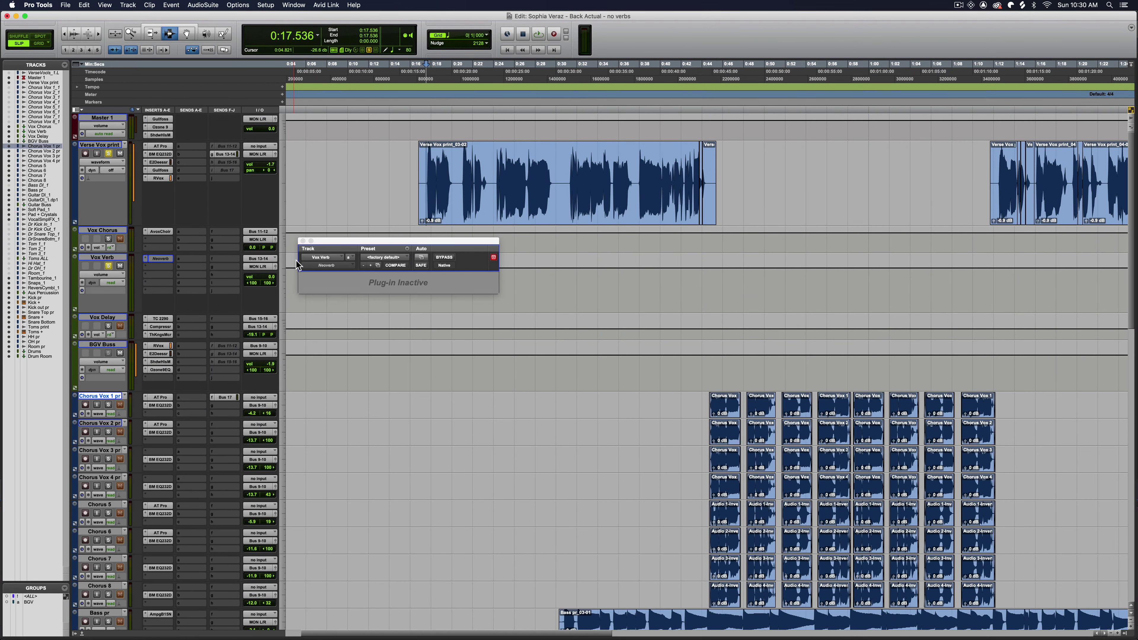
pyautogui.keyDown('ctrl'); pyautogui.keyDown('super'); pyautogui.click(160, 259); pyautogui.keyUp('super'); pyautogui.keyUp('ctrl')
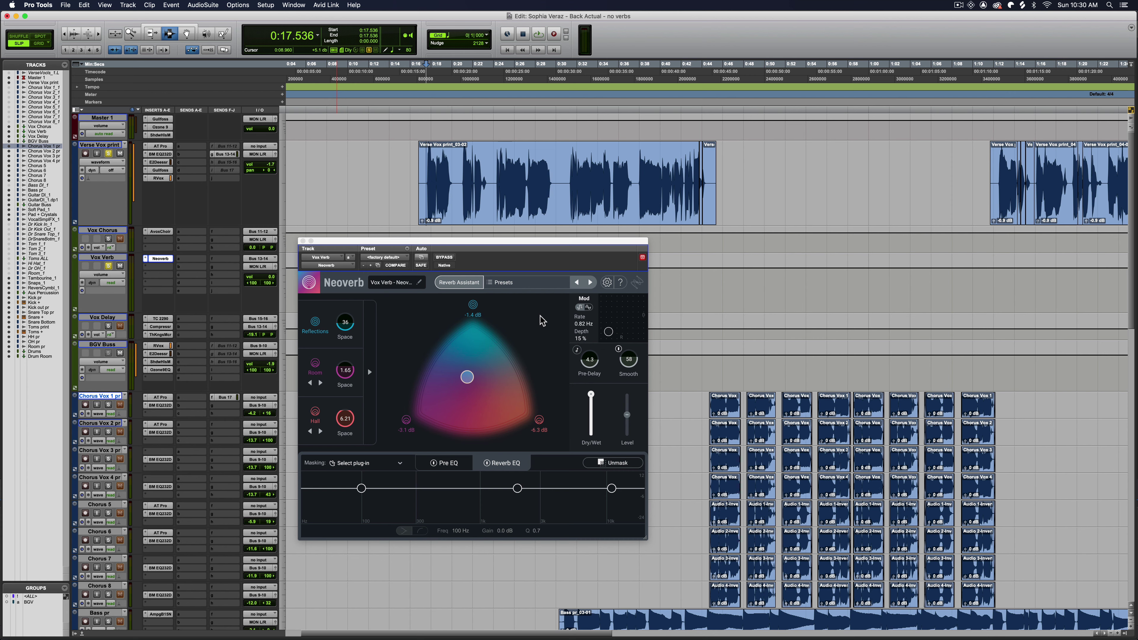
pyautogui.click(302, 241)
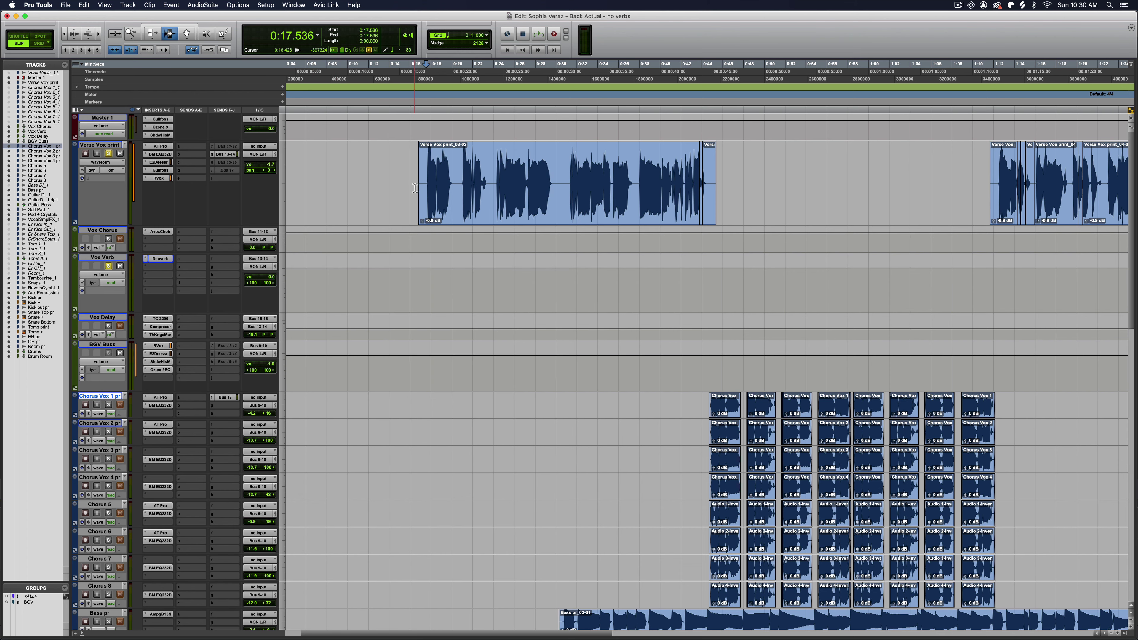
# Step: Select the verse vocal range, and select the range covering all the chorus vocal clips
pyautogui.moveTo(422, 188); pyautogui.dragTo(574, 190)
pyautogui.keyDown('shift'); pyautogui.click(756, 188); pyautogui.keyUp('shift')
pyautogui.moveTo(716, 411); pyautogui.dragTo(1001, 601)
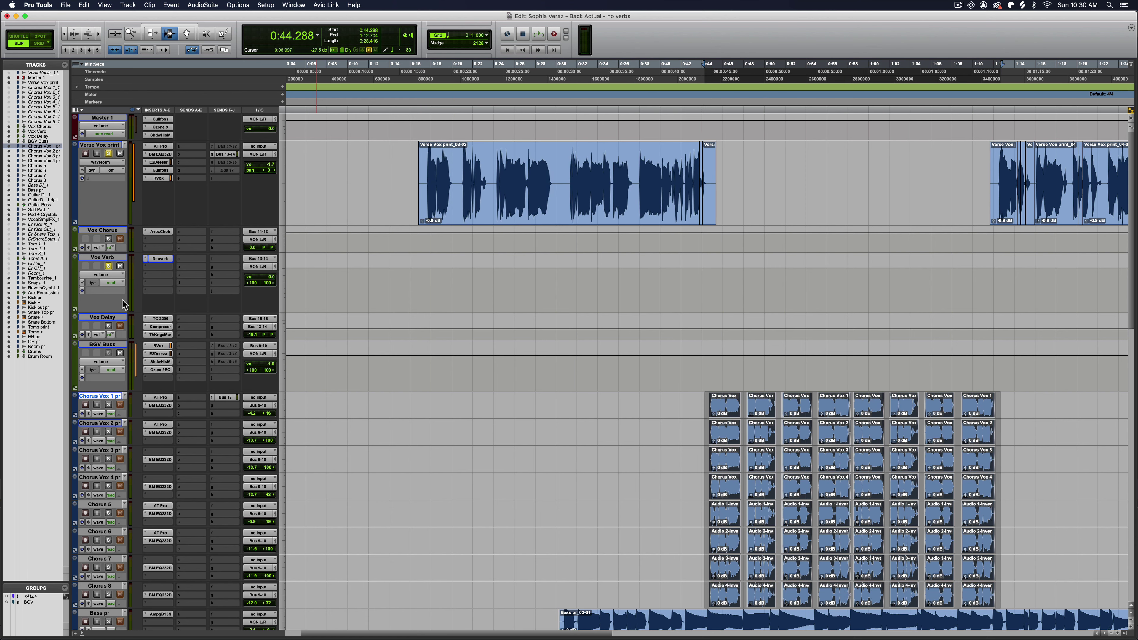
# Step: Turn off solo on the Vox Verb track and play the session from the start of the verse vocal clip at 0:16.725
pyautogui.click(108, 266)
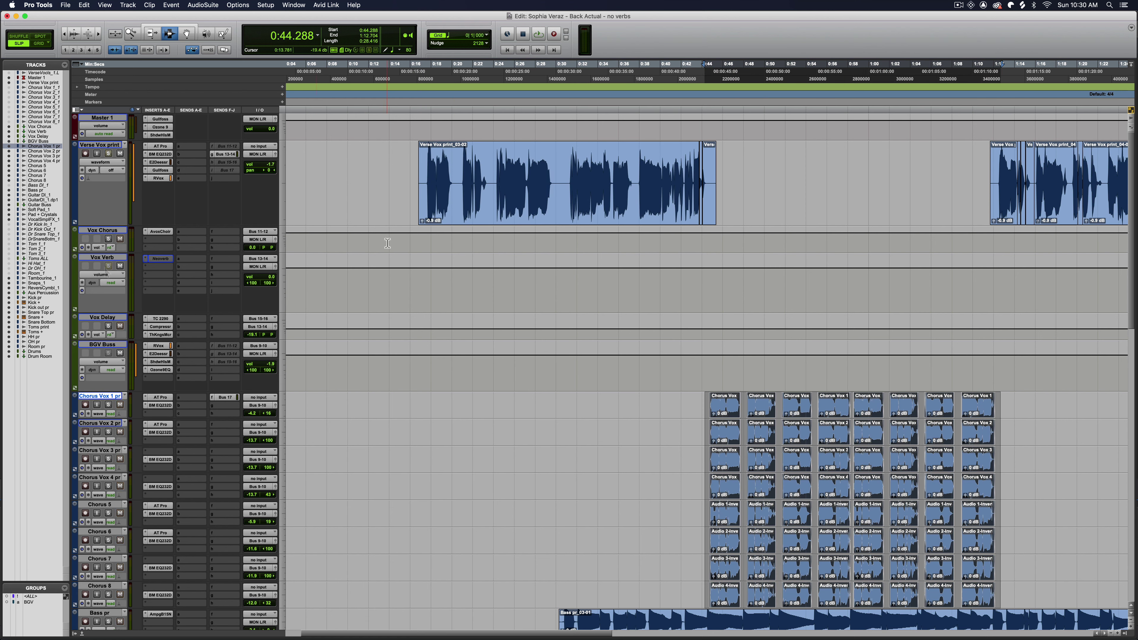
pyautogui.click(418, 177)
pyautogui.press('space')
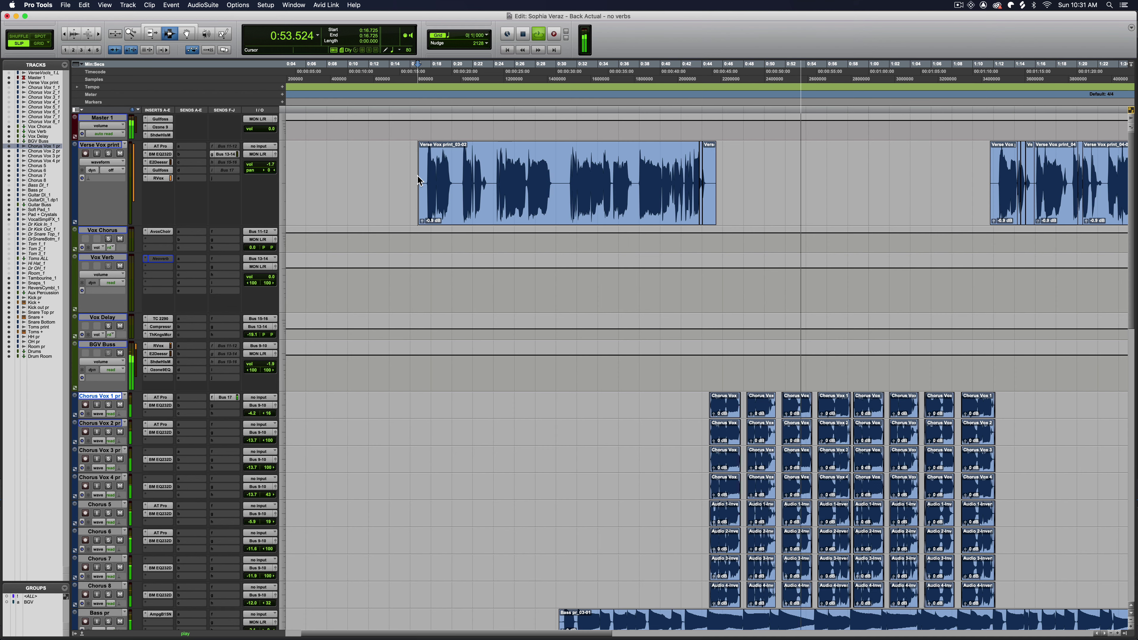
pyautogui.press('space')
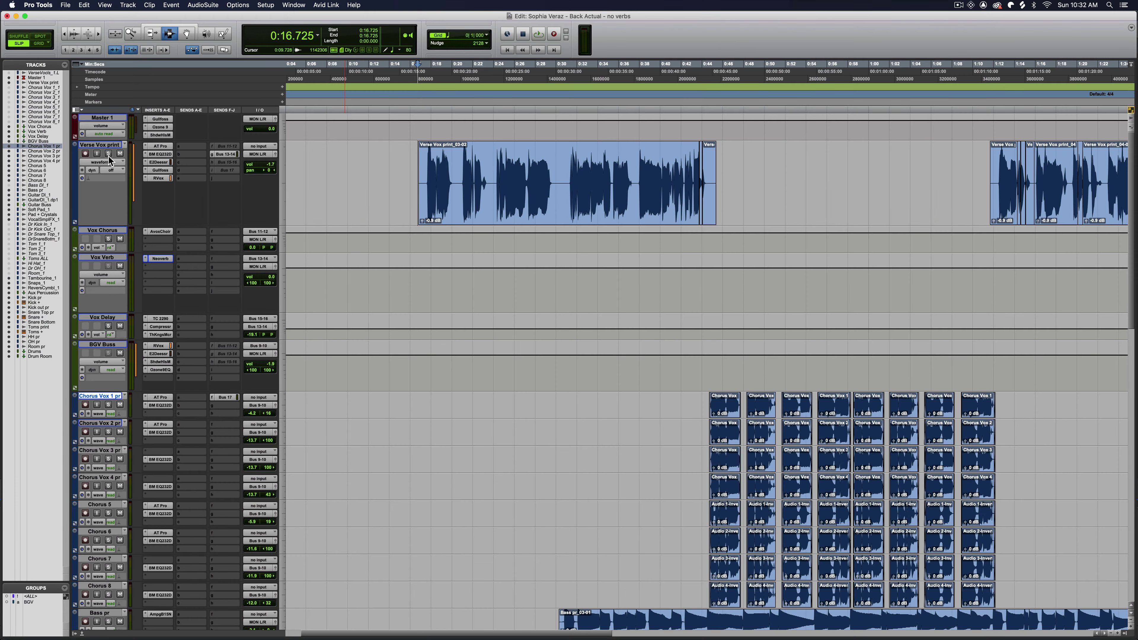
# Step: Solo the Verse Vox print track and check its Bus 13-14 send
pyautogui.click(108, 154)
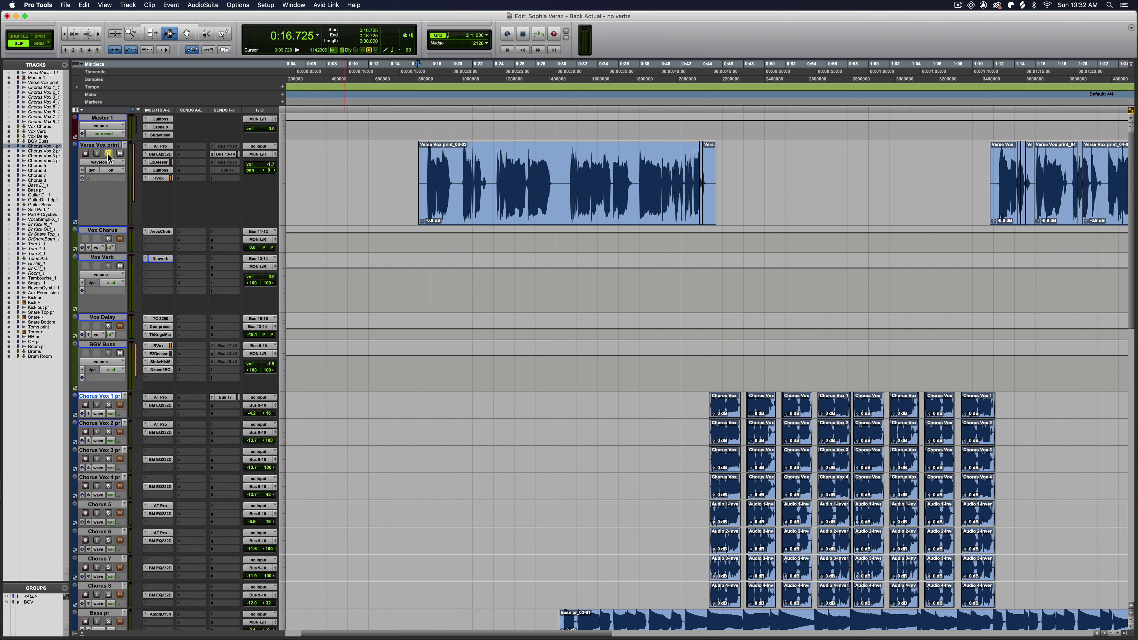
pyautogui.click(424, 178)
pyautogui.click(228, 155)
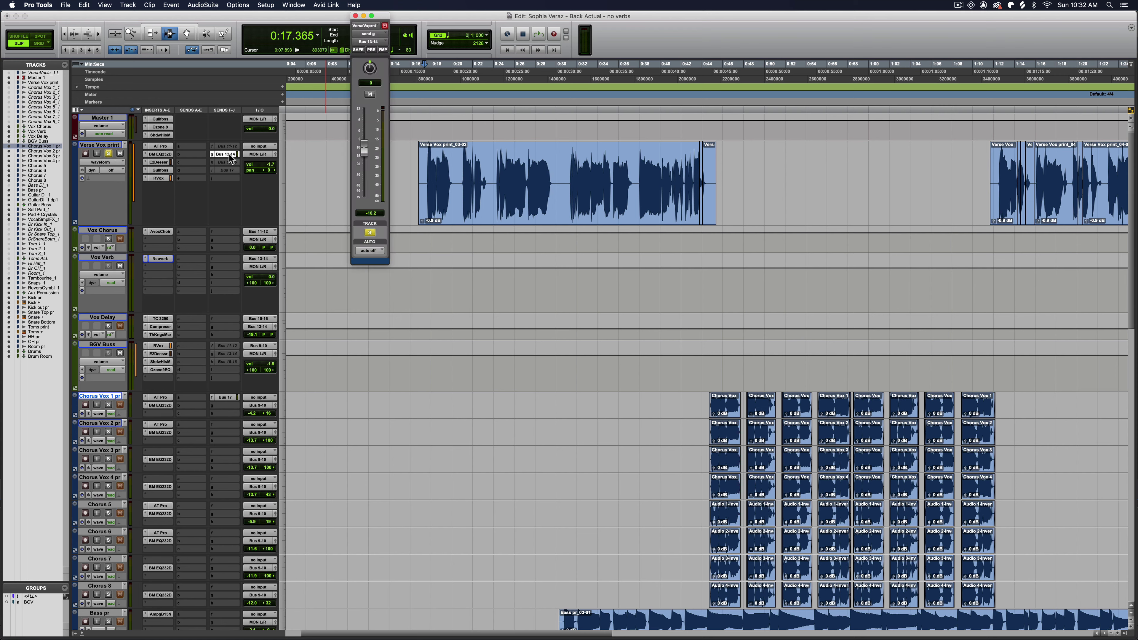
pyautogui.click(229, 155)
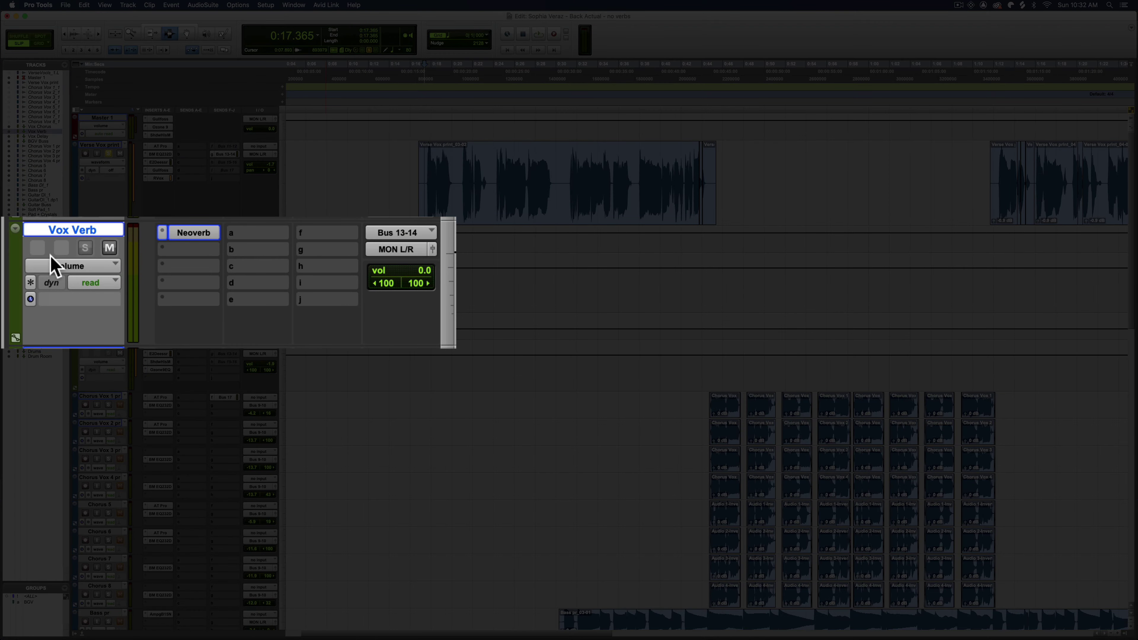
# Step: Open Neoverb on the Vox Verb track, try a lower Dry/Wet mix, and return it to fully wet
pyautogui.click(194, 233)
pyautogui.moveTo(591, 394)
pyautogui.mouseDown()
pyautogui.moveTo(590, 433)
pyautogui.moveTo(594, 398)
pyautogui.mouseUp()
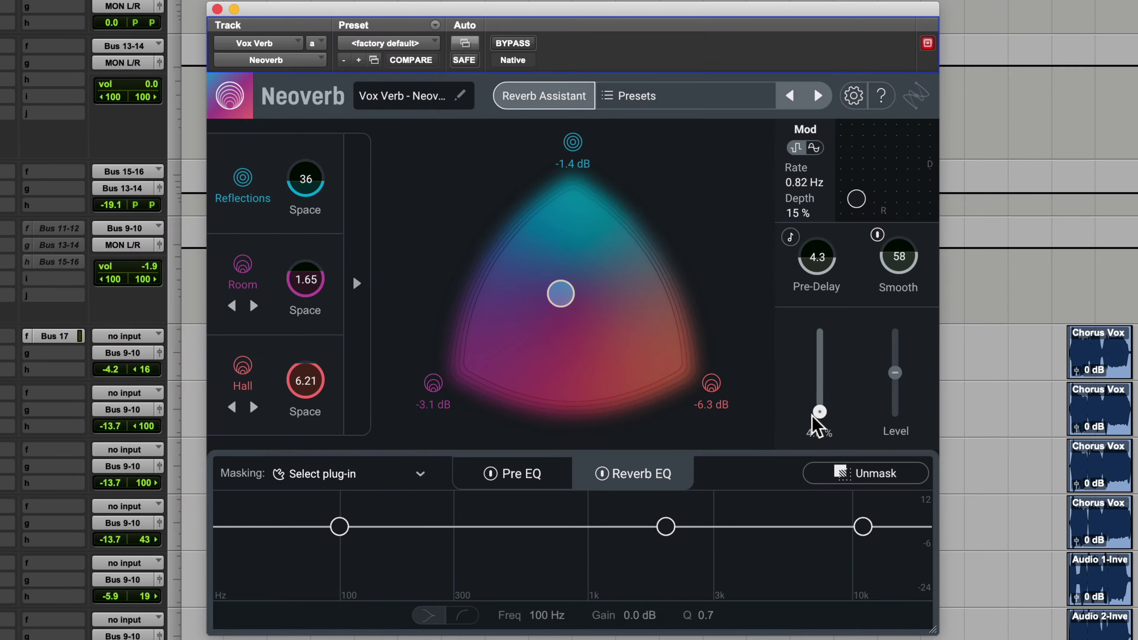
pyautogui.moveTo(825, 331); pyautogui.dragTo(859, 326)
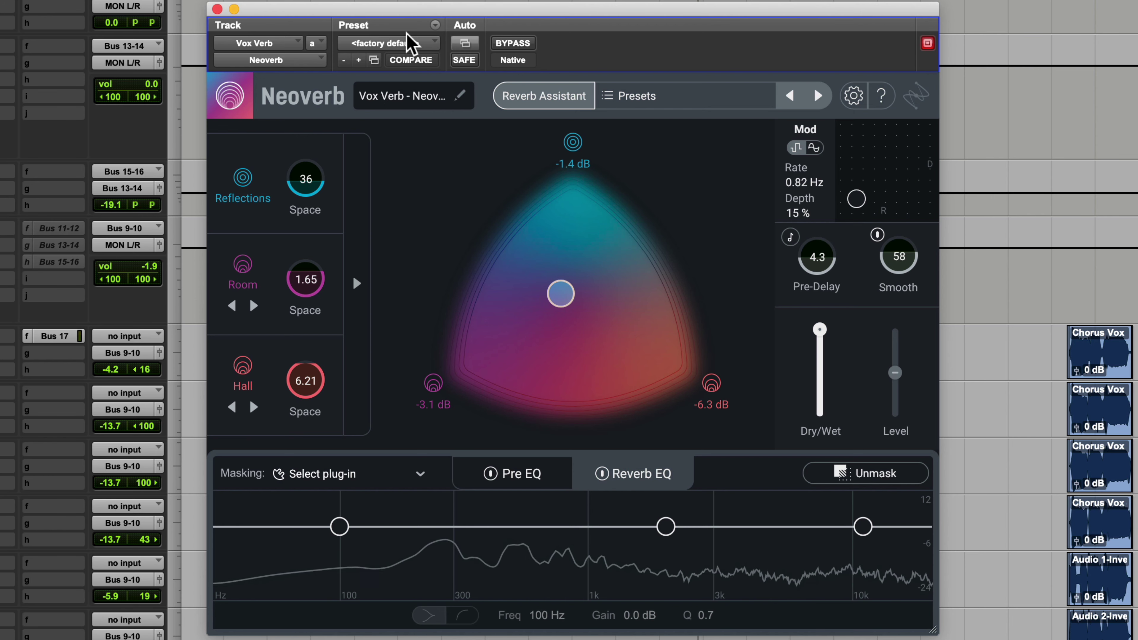
# Step: Shift the reverb blend to about -1.6 dB Reflections, -5.0 dB Room and -3.4 dB Hall
pyautogui.moveTo(561, 294)
pyautogui.mouseDown()
pyautogui.moveTo(569, 313)
pyautogui.moveTo(528, 325)
pyautogui.moveTo(612, 232)
pyautogui.moveTo(556, 285)
pyautogui.moveTo(613, 308)
pyautogui.moveTo(647, 347)
pyautogui.moveTo(630, 338)
pyautogui.moveTo(686, 369)
pyautogui.moveTo(554, 260)
pyautogui.moveTo(577, 273)
pyautogui.moveTo(493, 364)
pyautogui.moveTo(505, 371)
pyautogui.moveTo(589, 213)
pyautogui.moveTo(572, 233)
pyautogui.moveTo(579, 245)
pyautogui.moveTo(543, 361)
pyautogui.moveTo(553, 240)
pyautogui.moveTo(583, 316)
pyautogui.moveTo(573, 337)
pyautogui.moveTo(582, 254)
pyautogui.moveTo(556, 290)
pyautogui.mouseUp()
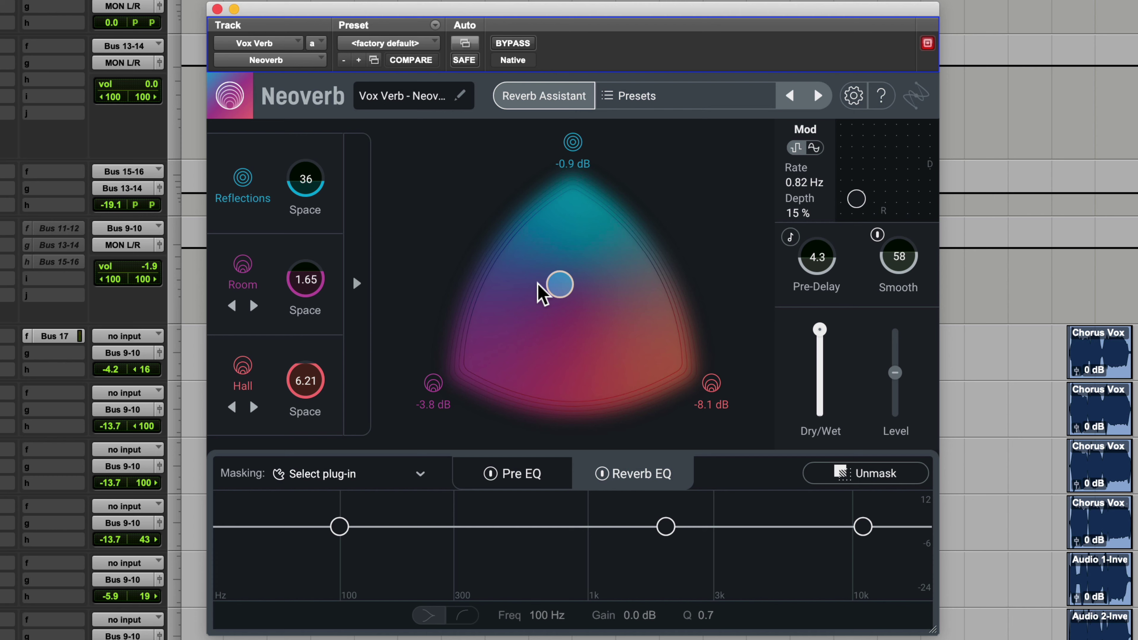
pyautogui.moveTo(562, 287); pyautogui.dragTo(584, 305)
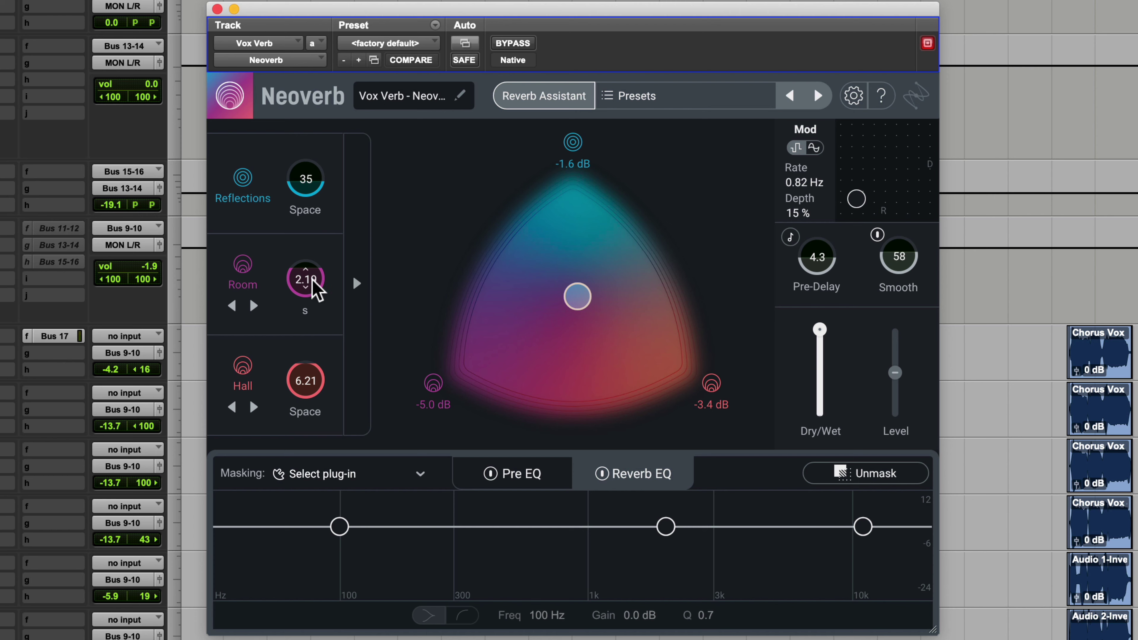
# Step: Set the Space to 41 for Reflections, 0.99 for Room and 3.41 for Hall, and the Pre-Delay to 2.9
pyautogui.moveTo(312, 279); pyautogui.dragTo(307, 330)
pyautogui.moveTo(321, 264); pyautogui.dragTo(309, 335)
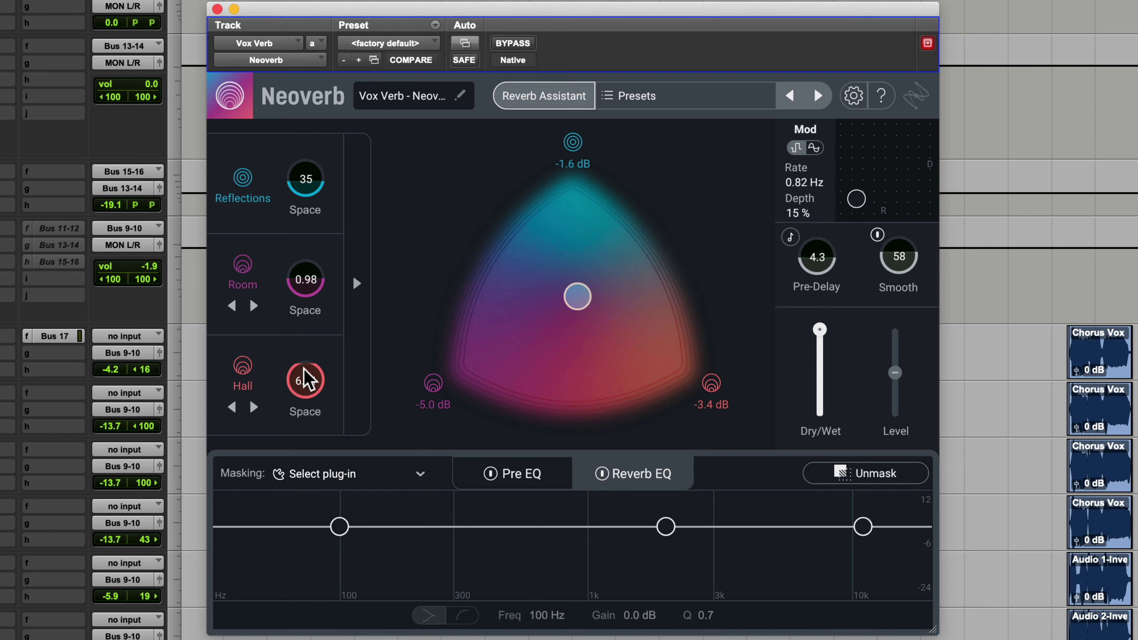
pyautogui.moveTo(316, 386); pyautogui.dragTo(316, 306)
pyautogui.moveTo(293, 441)
pyautogui.mouseDown()
pyautogui.moveTo(308, 331)
pyautogui.moveTo(302, 489)
pyautogui.moveTo(307, 410)
pyautogui.moveTo(306, 426)
pyautogui.mouseUp()
pyautogui.moveTo(314, 294)
pyautogui.mouseDown()
pyautogui.moveTo(311, 274)
pyautogui.moveTo(315, 294)
pyautogui.mouseUp()
pyautogui.moveTo(310, 197); pyautogui.dragTo(325, 175)
pyautogui.moveTo(818, 258); pyautogui.dragTo(842, 251)
pyautogui.scroll(3, 816, 267)
# Step: Examine the detailed Early, Tail and Tone settings of the Reflections, Room and Hall reverbs
pyautogui.click(352, 286)
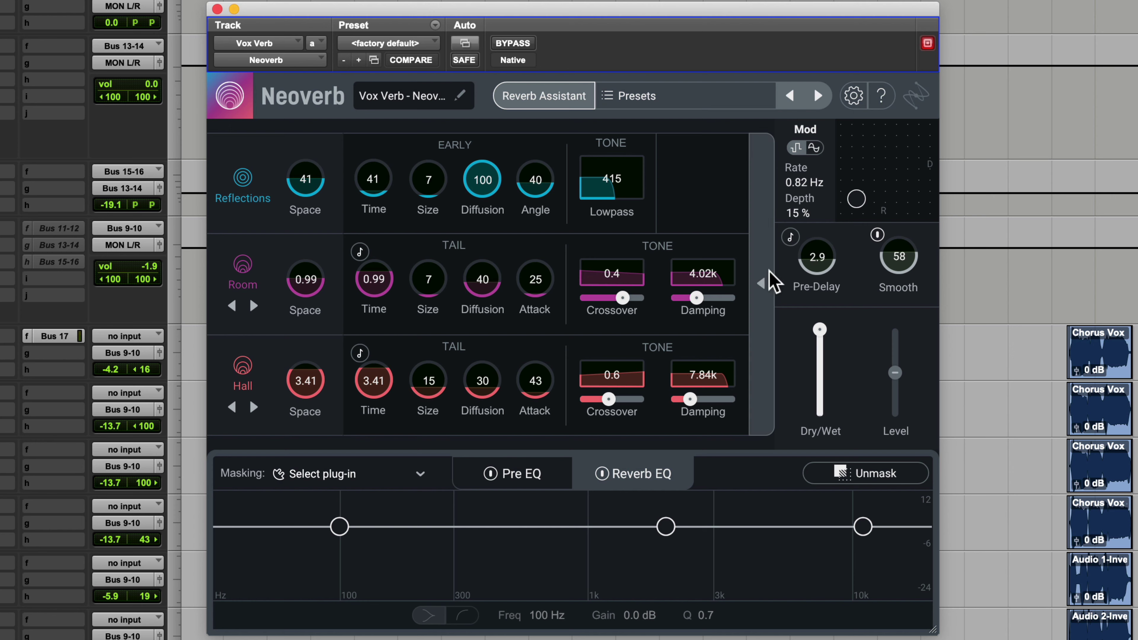
pyautogui.click(761, 283)
pyautogui.click(354, 282)
pyautogui.click(764, 291)
# Step: Audition the blend at Reflections and near Hall, and settle it at about -2.8 dB Reflections, -6.4 dB Room and -1.5 dB Hall
pyautogui.click(572, 179)
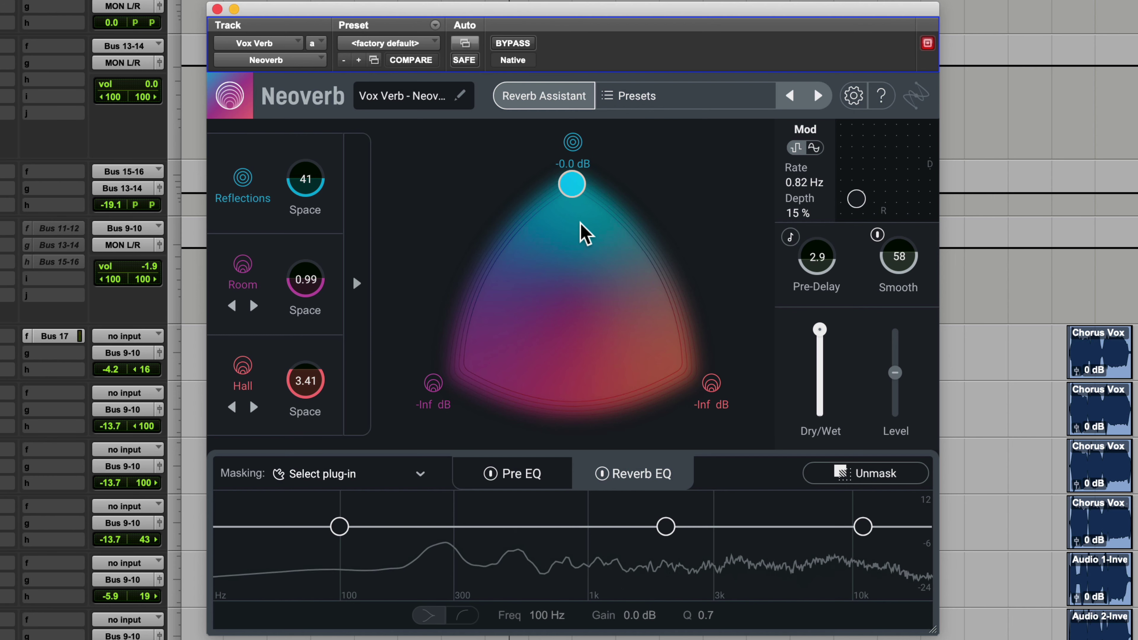
pyautogui.moveTo(577, 197); pyautogui.dragTo(772, 539)
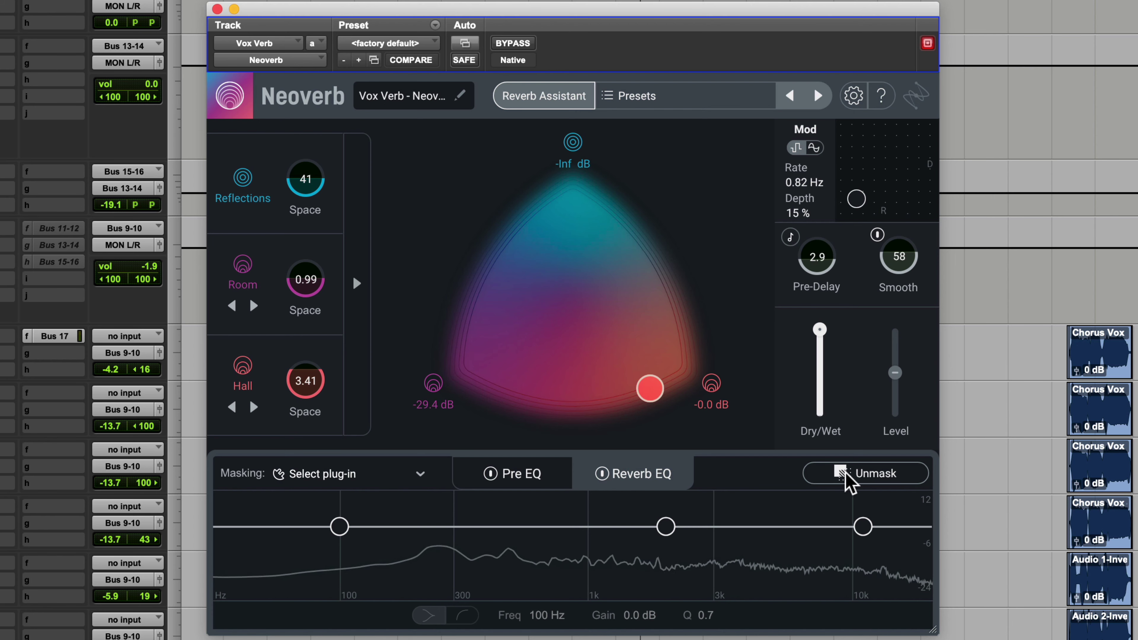
pyautogui.moveTo(650, 389); pyautogui.dragTo(548, 272)
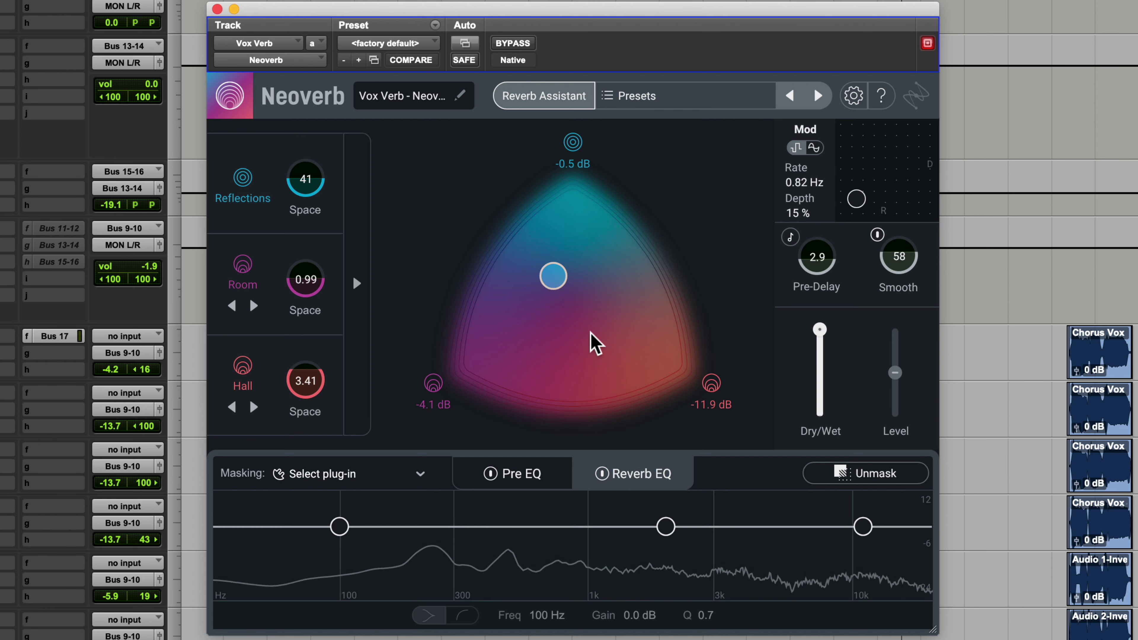
pyautogui.moveTo(561, 290); pyautogui.dragTo(598, 313)
# Step: Audition the reverb tail's Smooth amount at 0 % and 100 %, and bring it back to 58 %
pyautogui.moveTo(891, 266); pyautogui.dragTo(901, 217)
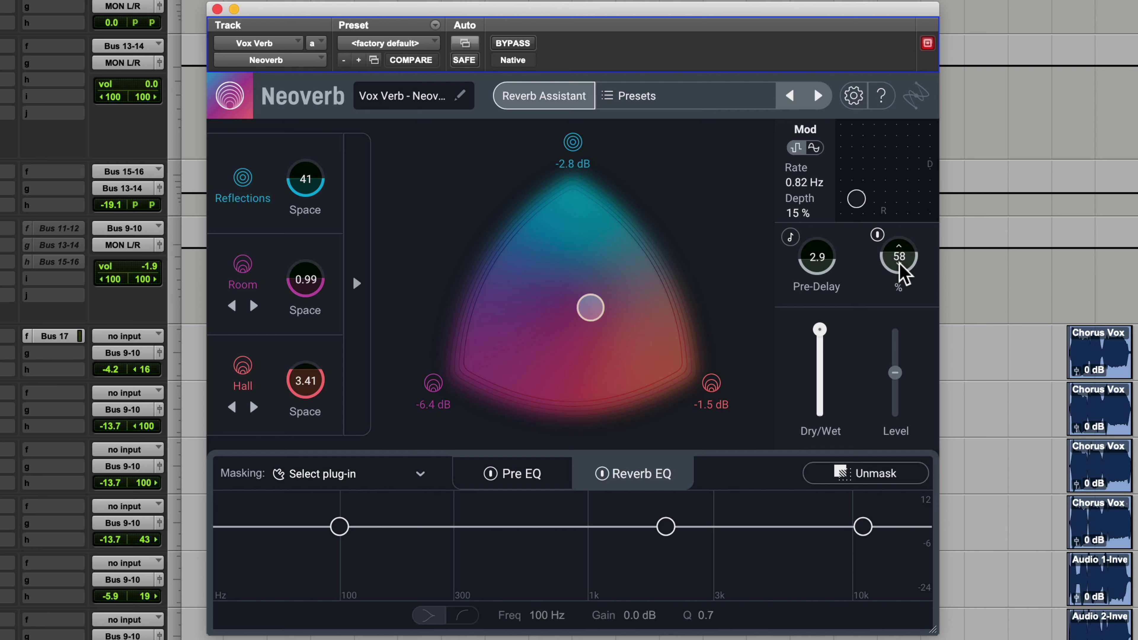
pyautogui.moveTo(903, 275); pyautogui.dragTo(888, 397)
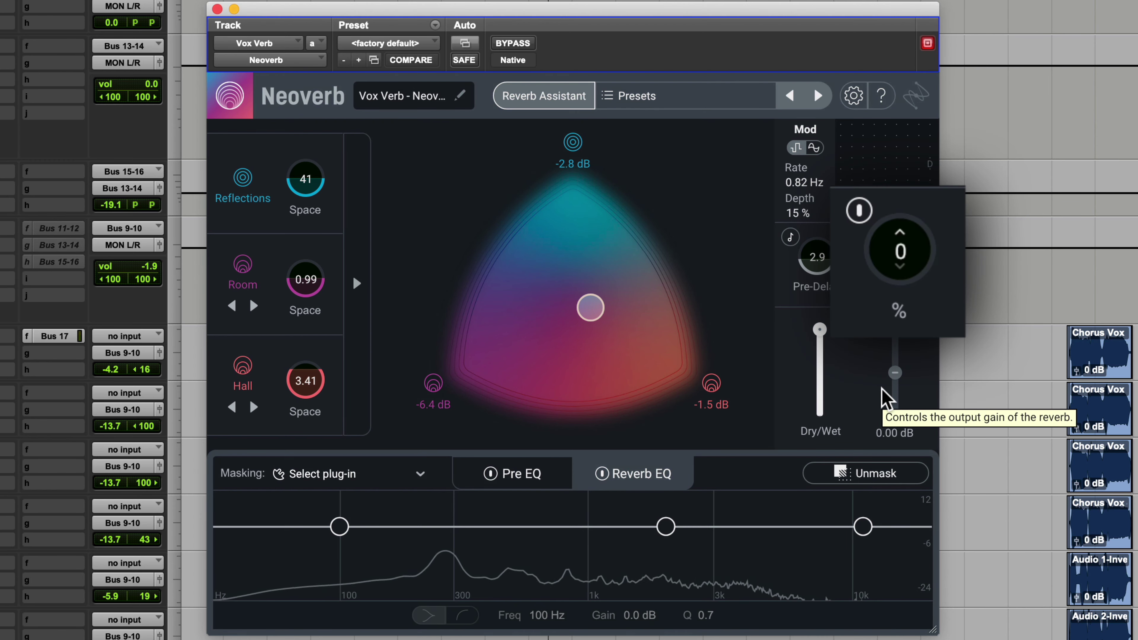
pyautogui.moveTo(883, 397); pyautogui.dragTo(933, 151)
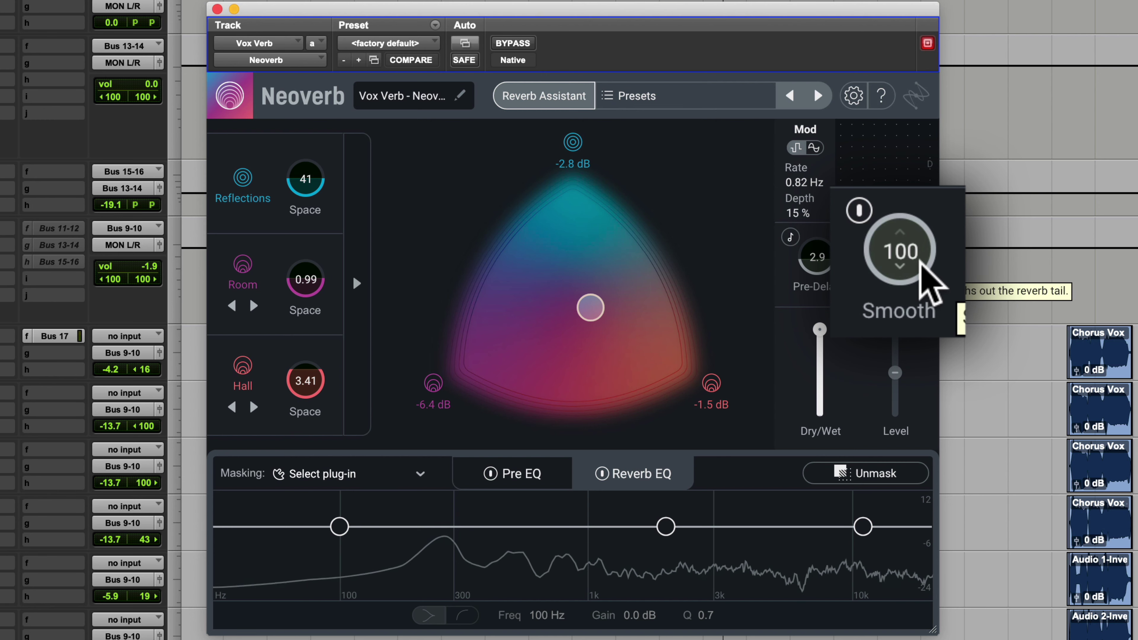
pyautogui.moveTo(921, 262); pyautogui.dragTo(878, 390)
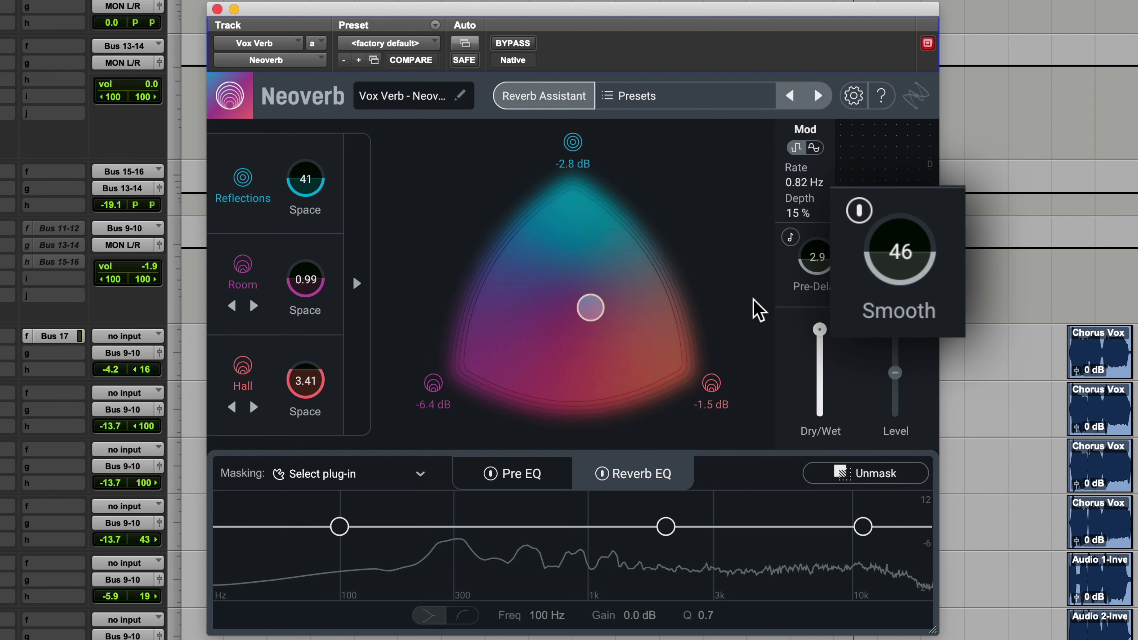
pyautogui.moveTo(910, 314); pyautogui.dragTo(910, 300)
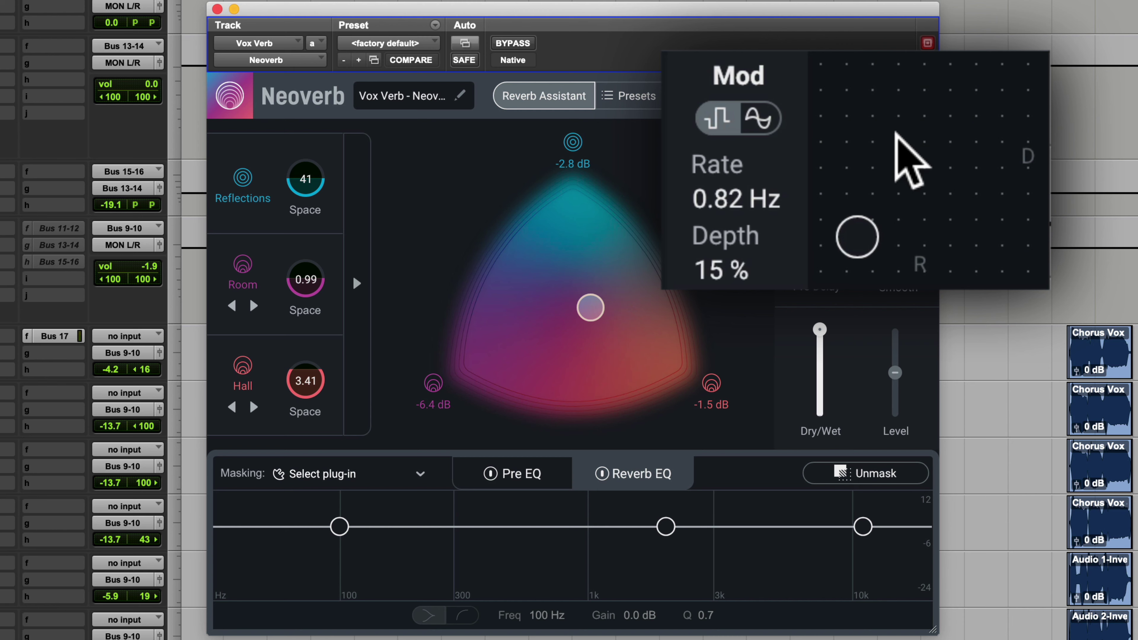
# Step: Set the modulation to about 0.91 Hz rate and 23 % depth, compare both modulation shapes, and choose the smooth wave
pyautogui.moveTo(857, 236)
pyautogui.mouseDown()
pyautogui.moveTo(884, 202)
pyautogui.moveTo(860, 226)
pyautogui.moveTo(884, 182)
pyautogui.moveTo(902, 259)
pyautogui.moveTo(879, 216)
pyautogui.moveTo(845, 264)
pyautogui.moveTo(1026, 269)
pyautogui.moveTo(828, 269)
pyautogui.moveTo(1026, 270)
pyautogui.moveTo(828, 270)
pyautogui.moveTo(828, 76)
pyautogui.moveTo(758, 222)
pyautogui.moveTo(762, 76)
pyautogui.moveTo(758, 269)
pyautogui.moveTo(760, 103)
pyautogui.moveTo(777, 241)
pyautogui.moveTo(862, 222)
pyautogui.mouseUp()
pyautogui.click(754, 115)
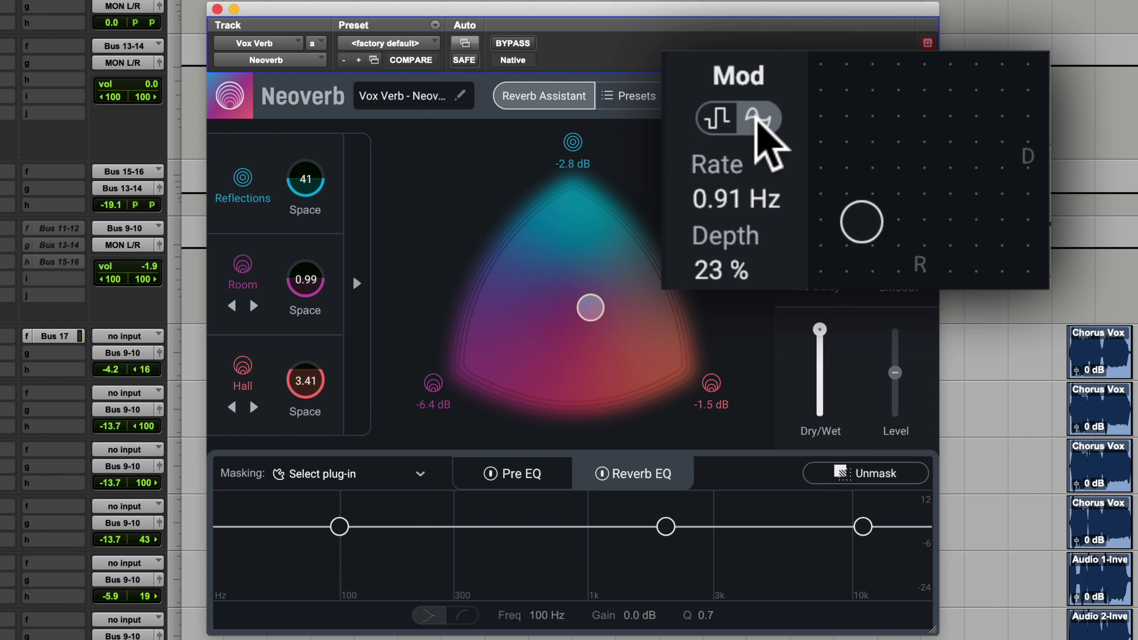
pyautogui.click(737, 119)
pyautogui.click(748, 124)
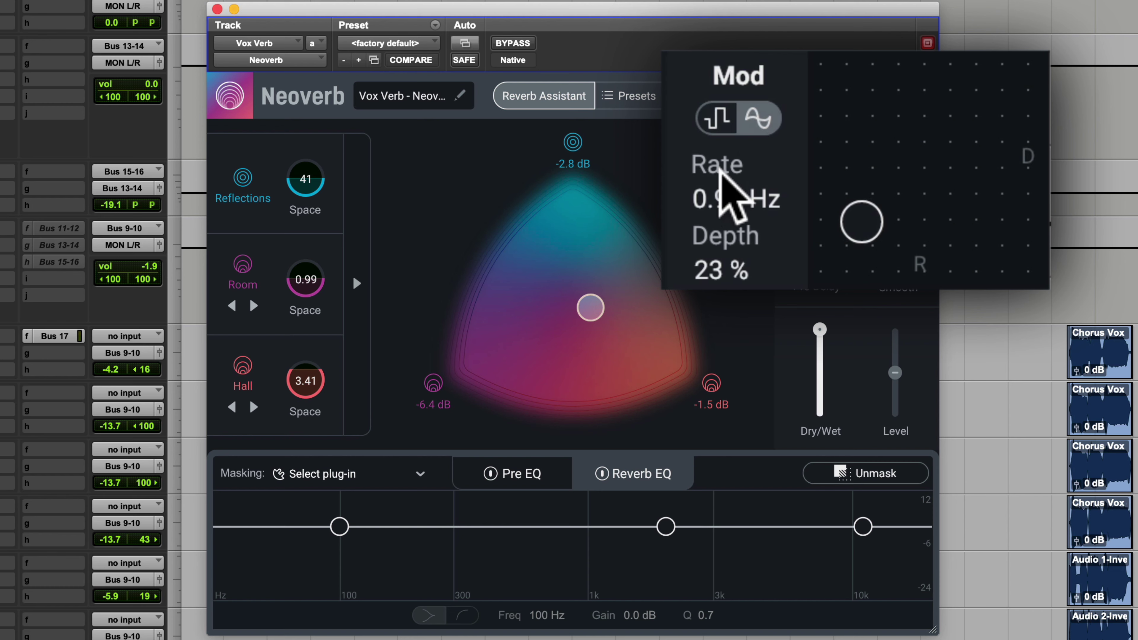
pyautogui.click(713, 120)
pyautogui.click(710, 120)
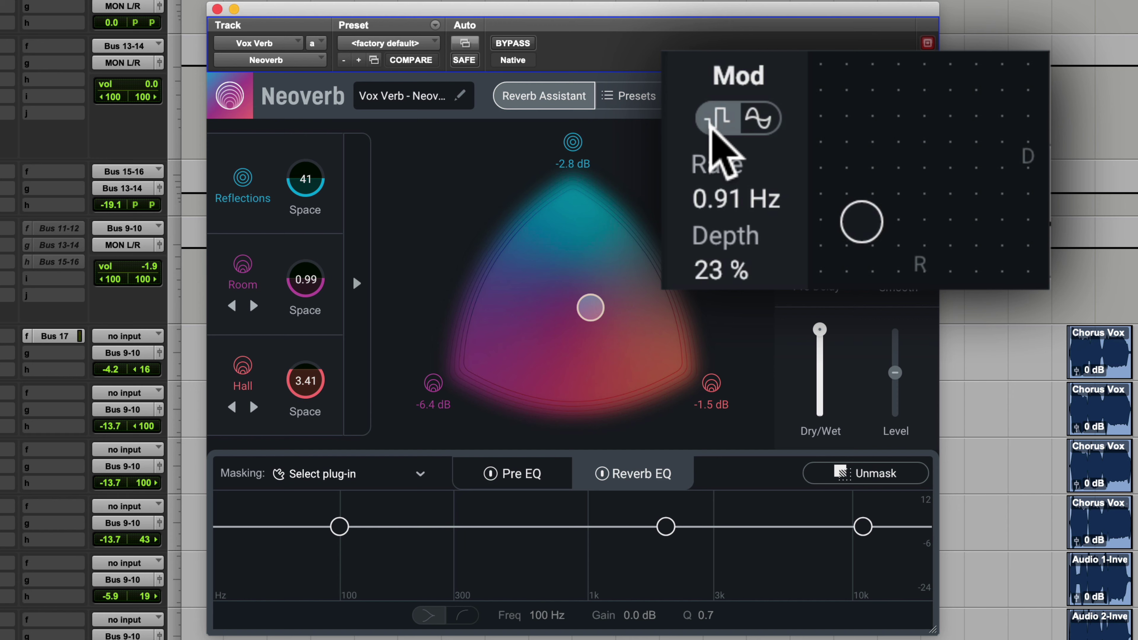
pyautogui.click(756, 120)
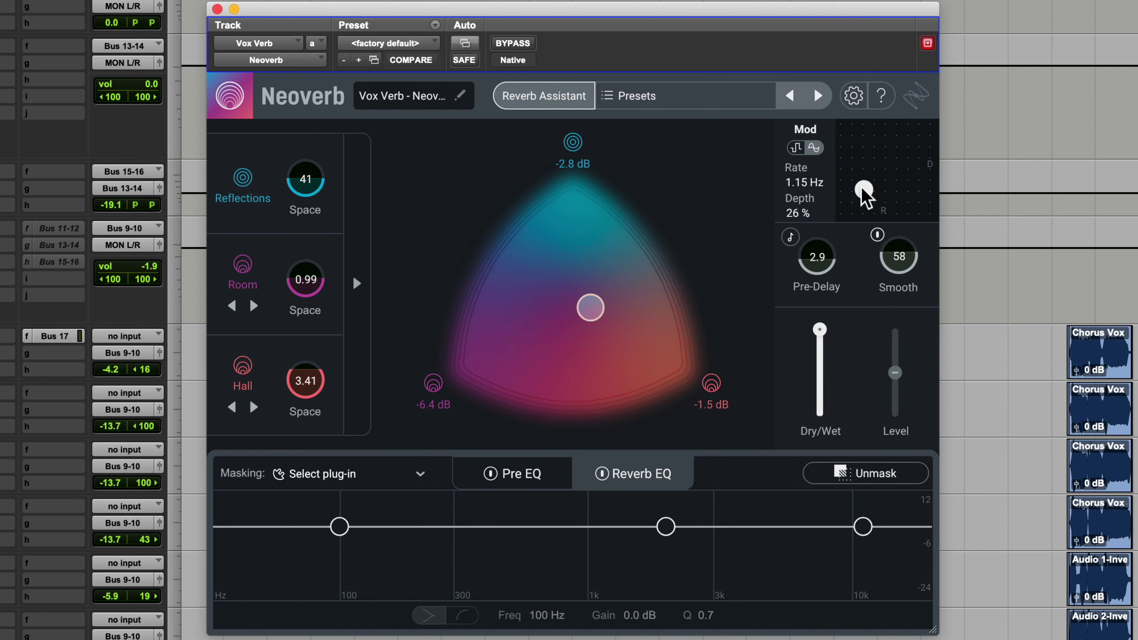
# Step: Raise the reverb modulation to about 1.85 Hz rate and 64 % depth
pyautogui.moveTo(865, 180); pyautogui.dragTo(885, 150)
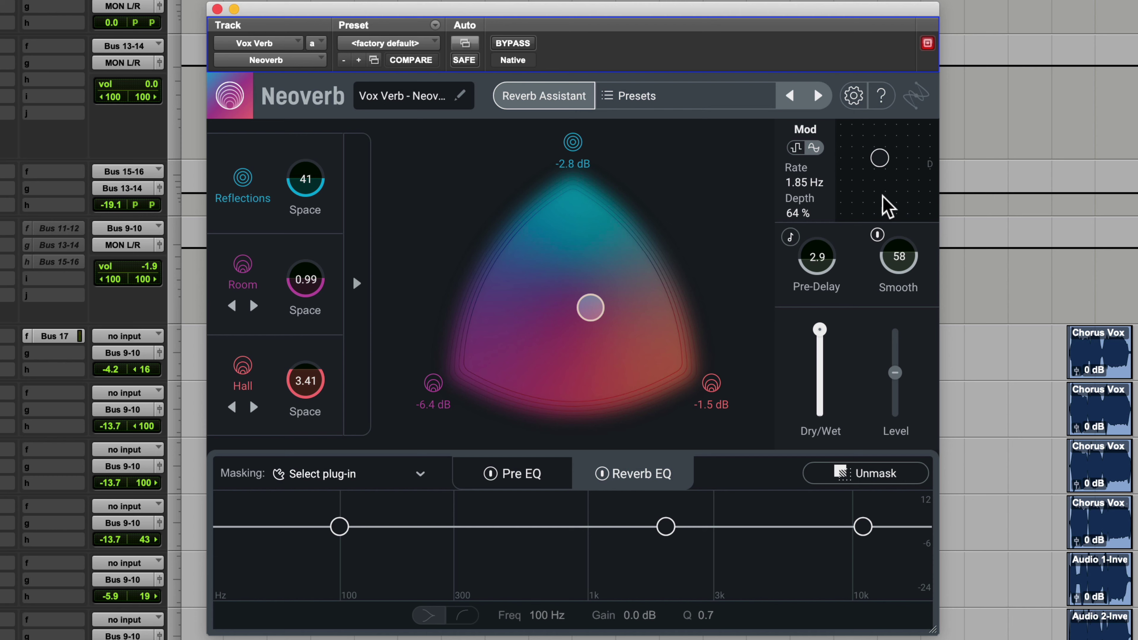
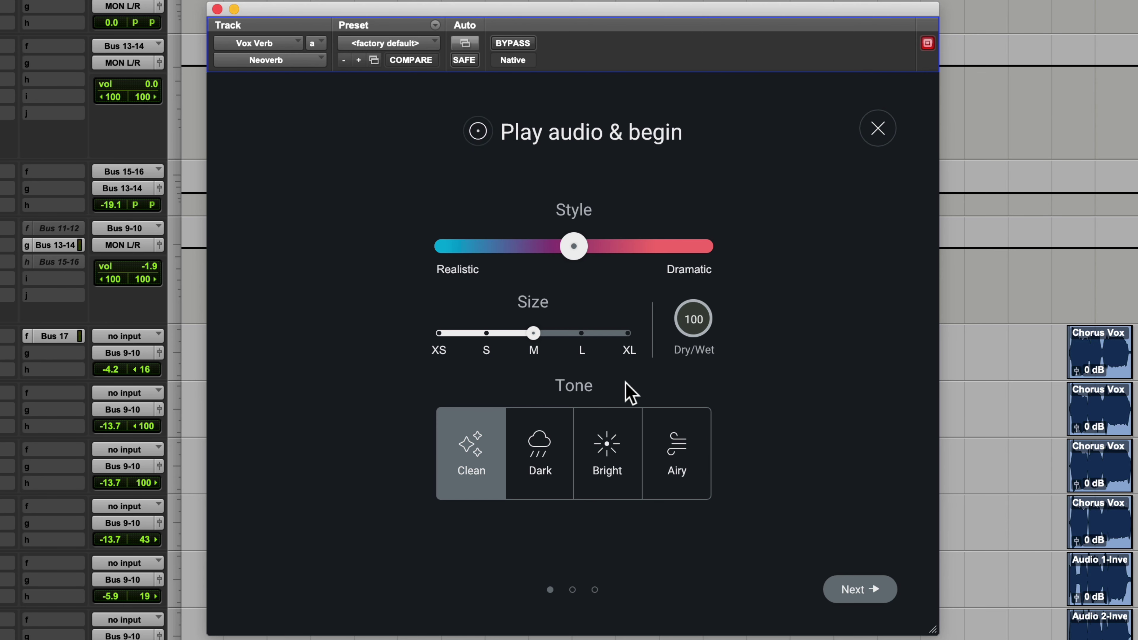
# Step: Run the Reverb Assistant with a more dramatic style, size L and Dark tone, accept it, and blend Reflections -6.4, Plate -4.8, Hall -0.9 dB
pyautogui.click(690, 452)
pyautogui.click(555, 472)
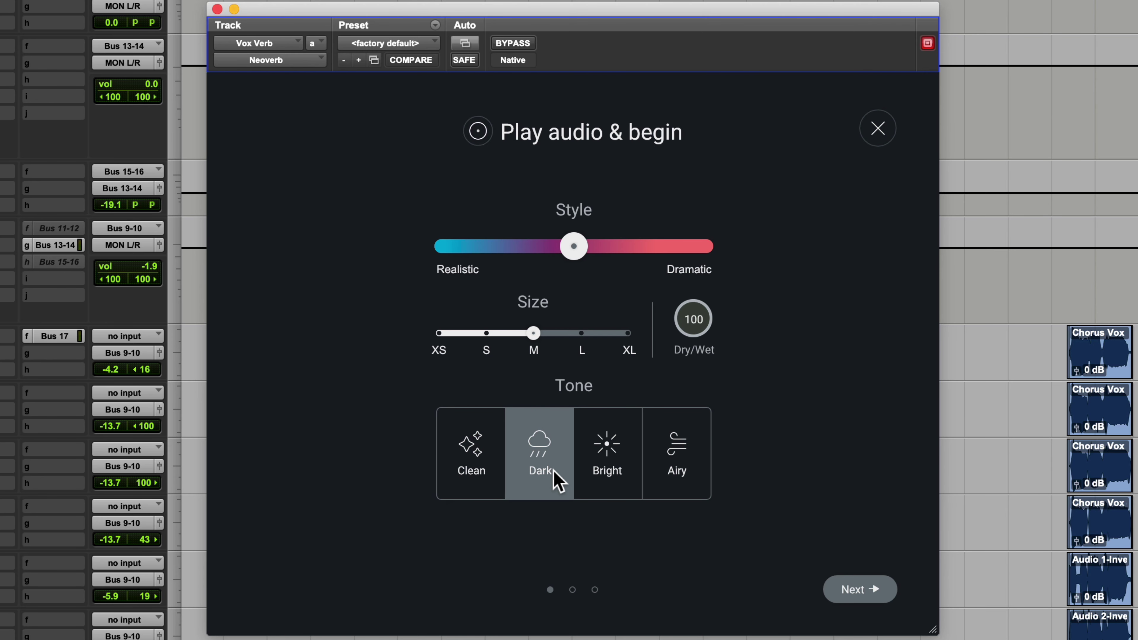
pyautogui.click(581, 333)
pyautogui.moveTo(566, 251); pyautogui.dragTo(633, 255)
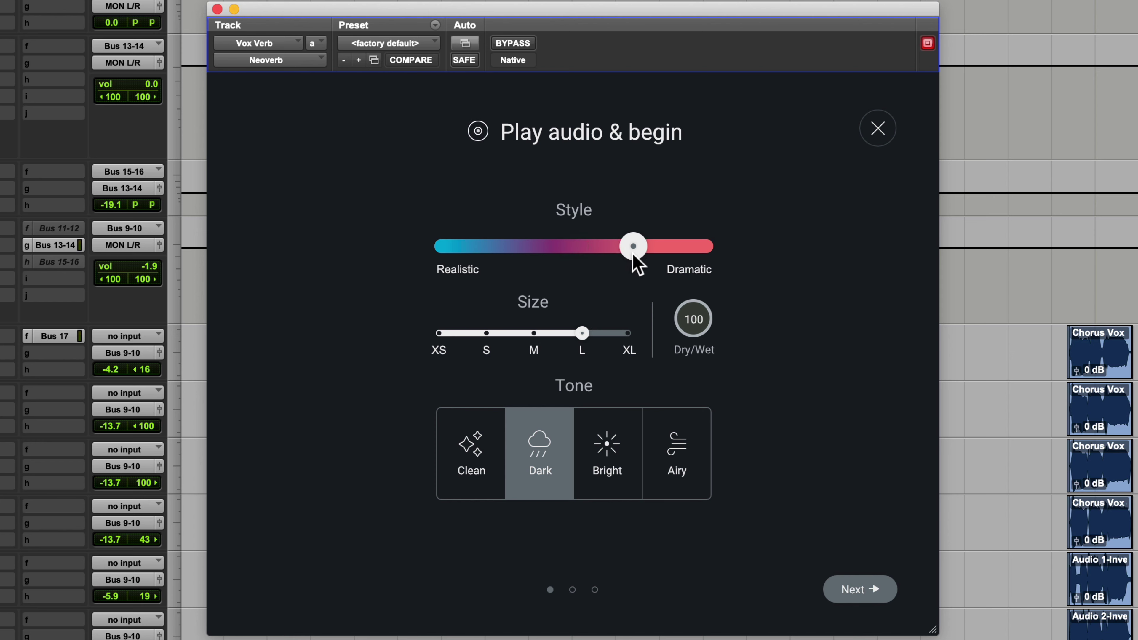
pyautogui.click(857, 596)
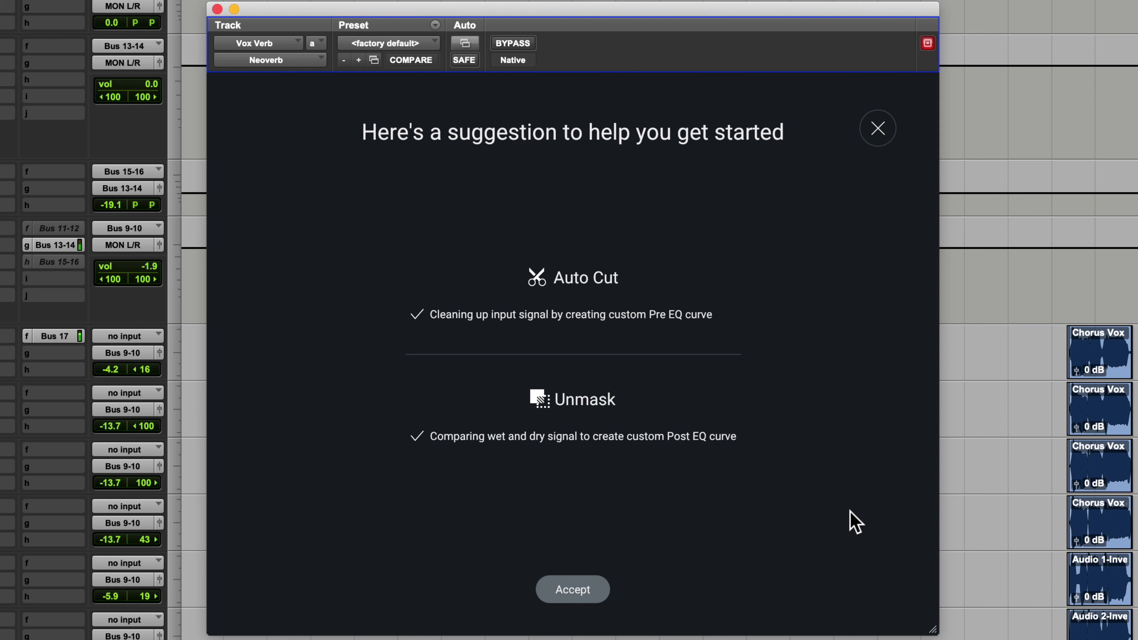
pyautogui.click(576, 578)
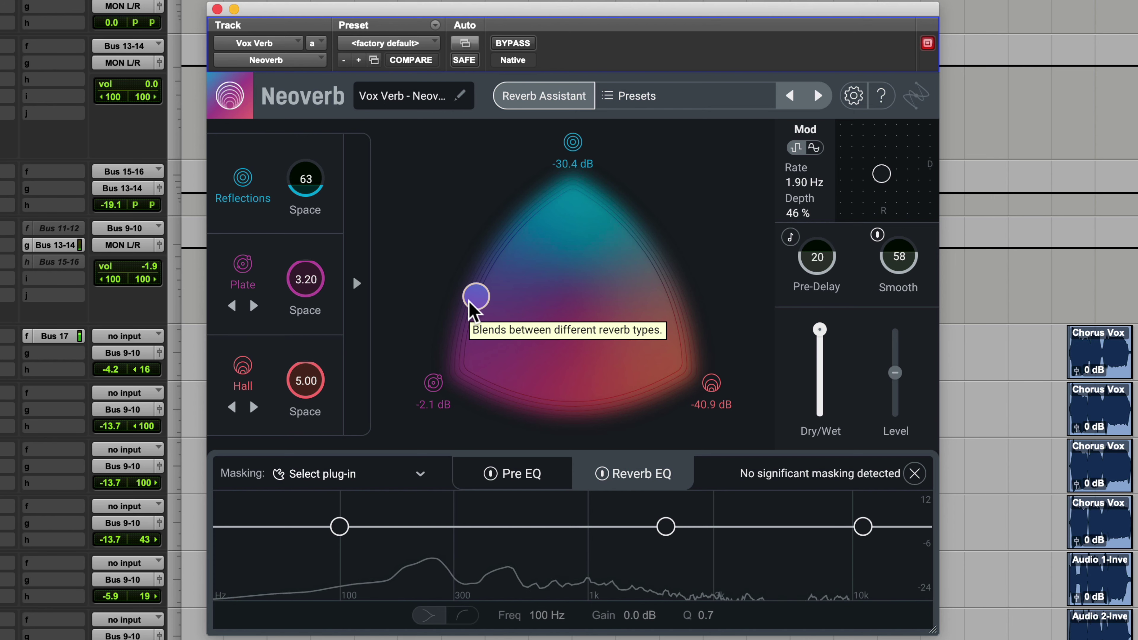
pyautogui.moveTo(464, 304); pyautogui.dragTo(594, 317)
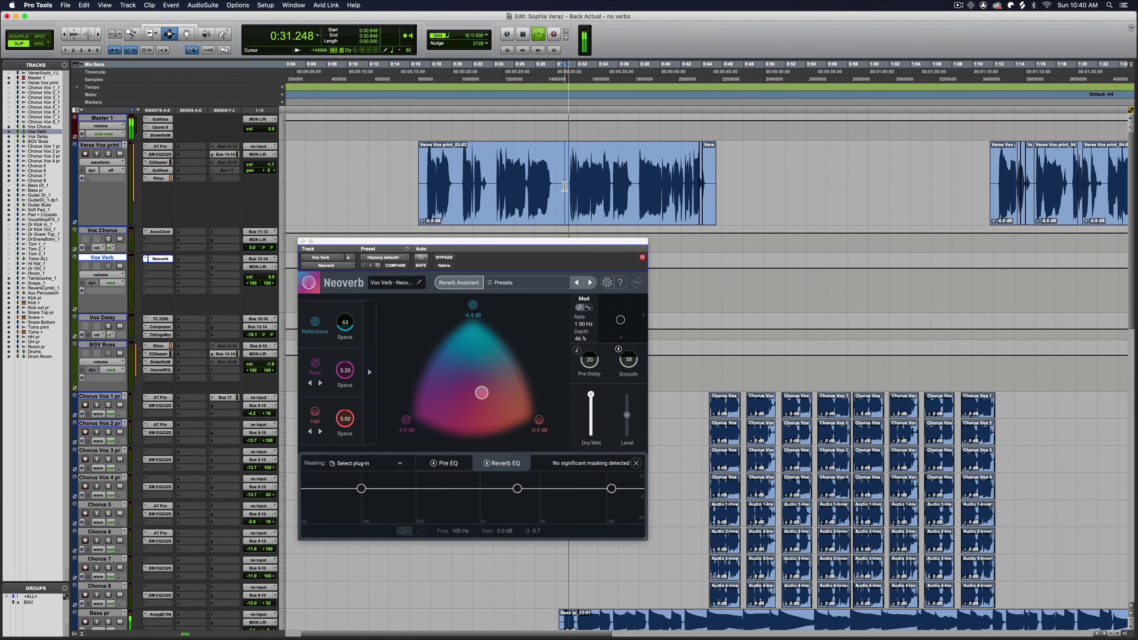
# Step: Lower the Verse Vox print track's Bus 13-14 send slightly, and check the BGV Buss send level to the same bus
pyautogui.click(224, 154)
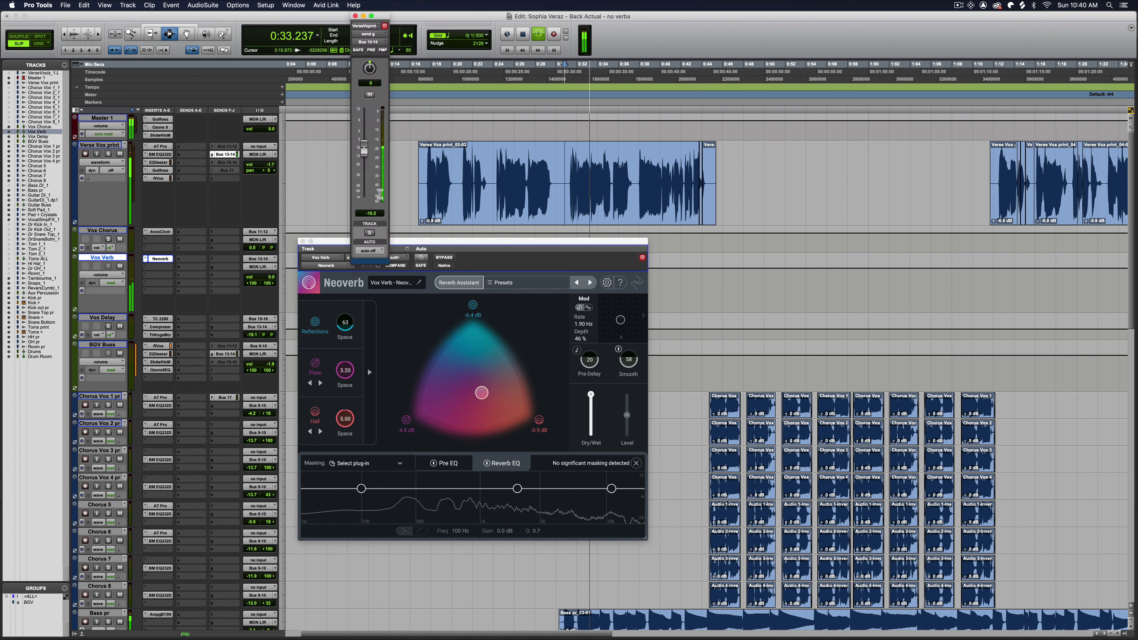
pyautogui.moveTo(364, 158); pyautogui.dragTo(366, 164)
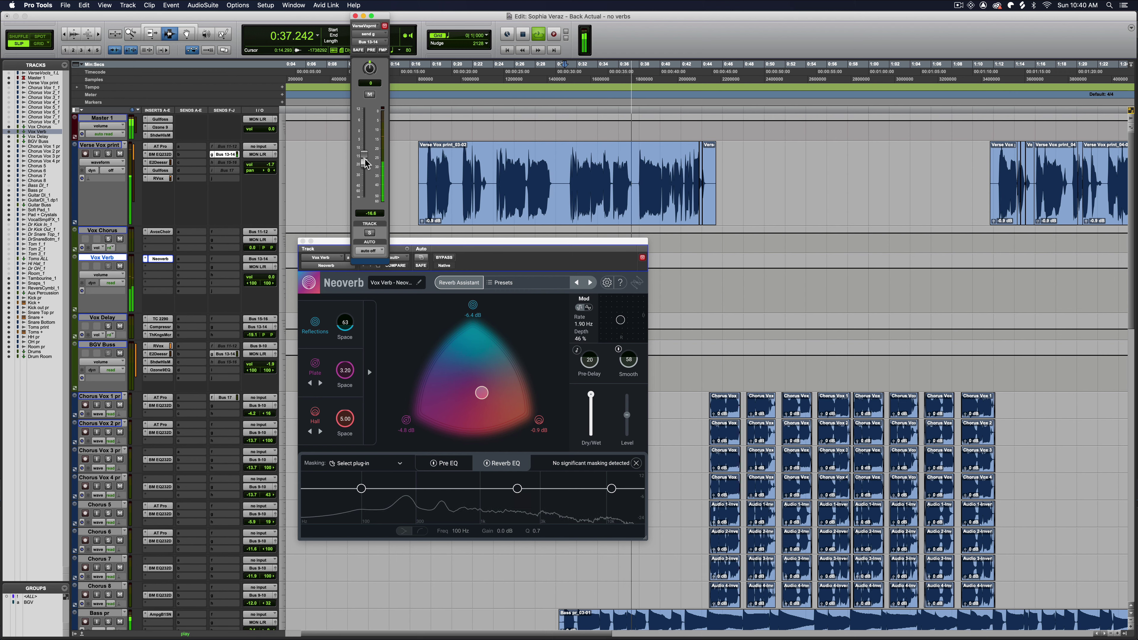
pyautogui.click(356, 16)
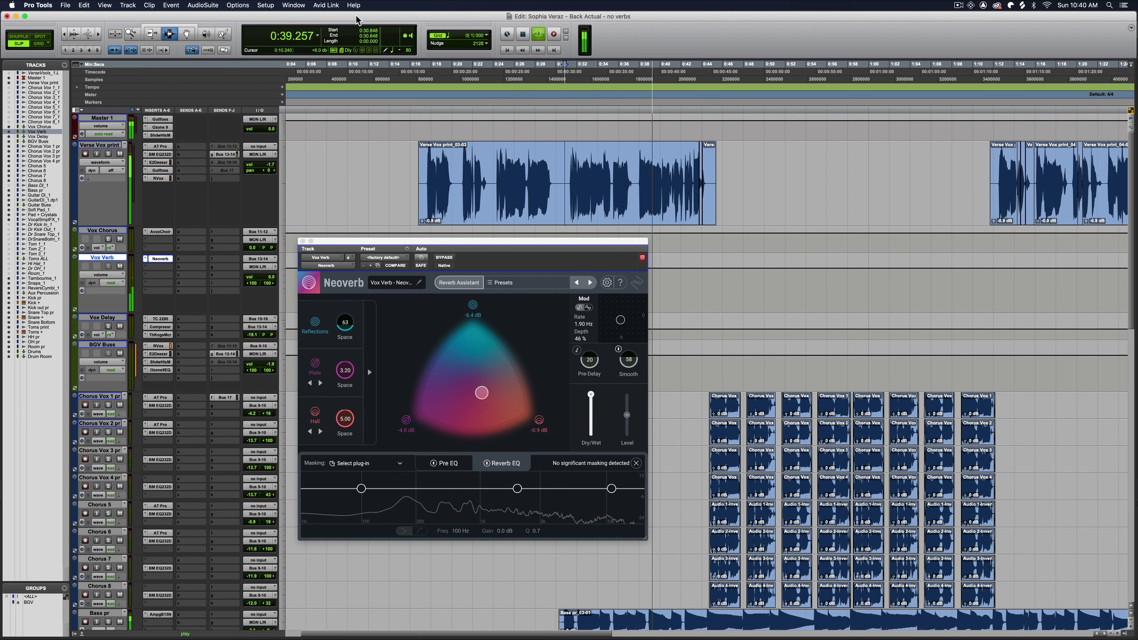
pyautogui.click(229, 355)
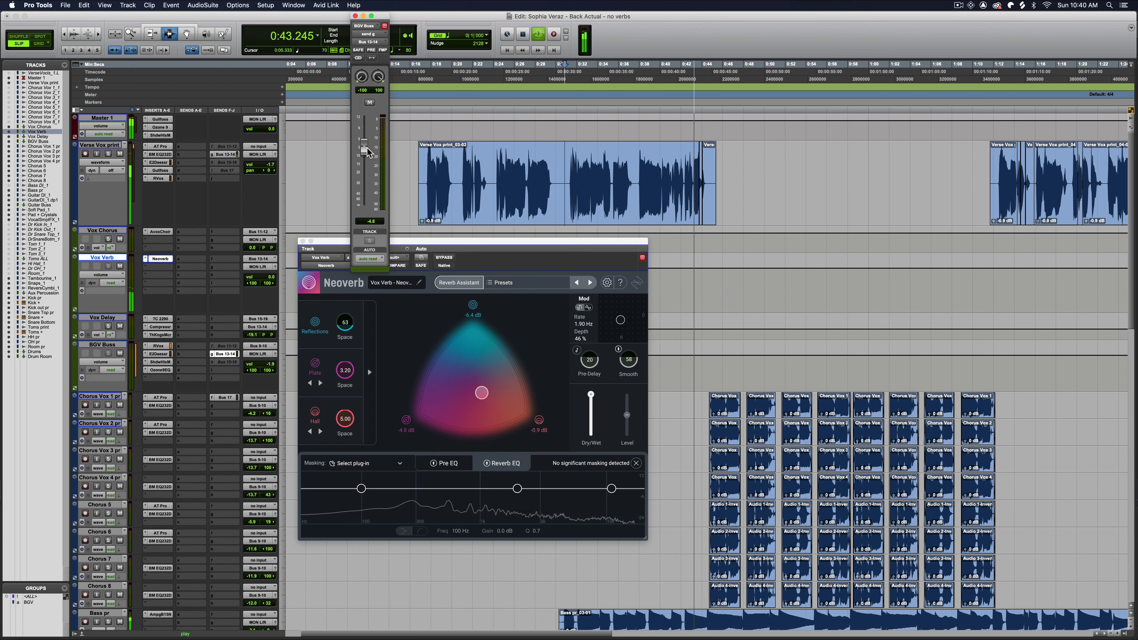
pyautogui.click(355, 16)
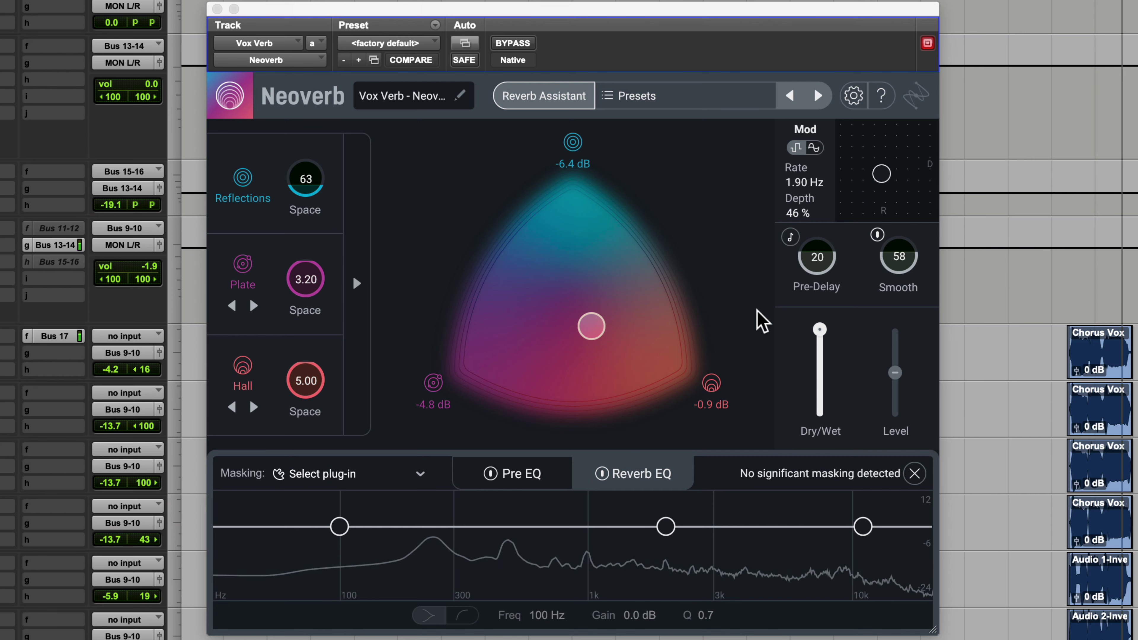
# Step: Set the vocal reverb's pre-delay to 4.9 and Plate space to 2.27, shift the blend slightly towards Hall, and close the plug-in
pyautogui.click(829, 267)
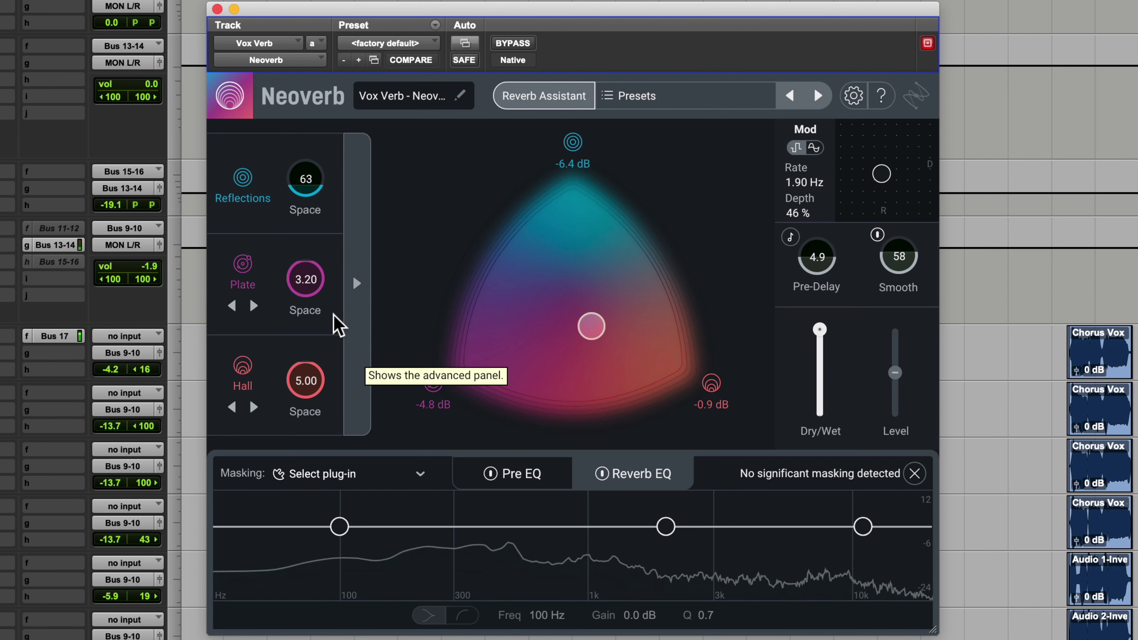
pyautogui.moveTo(315, 285); pyautogui.dragTo(316, 314)
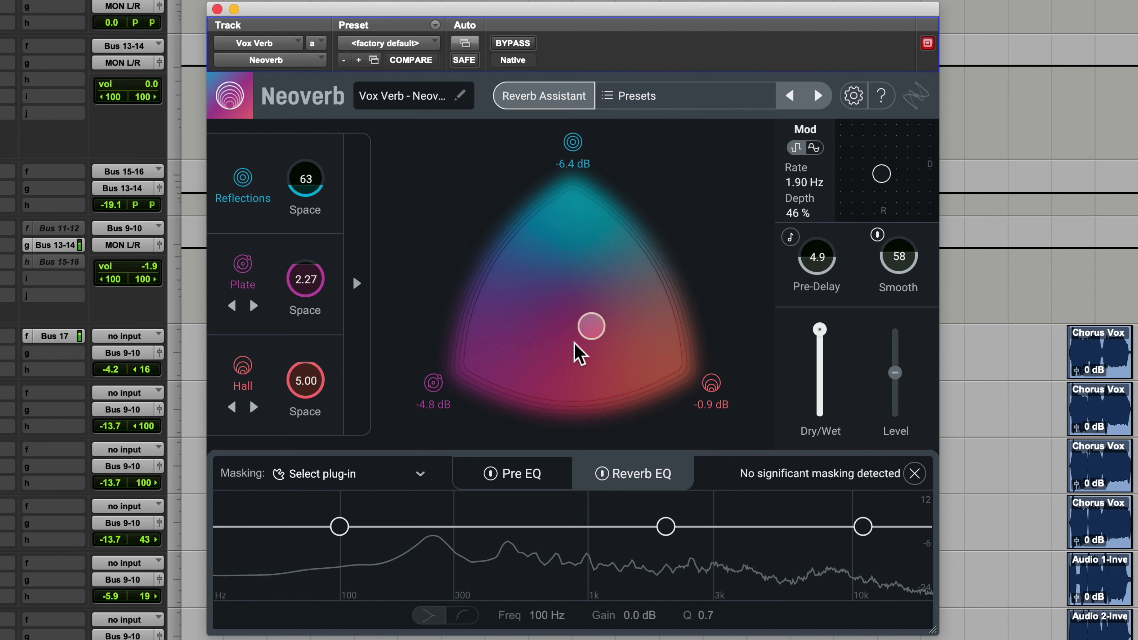
pyautogui.moveTo(582, 338); pyautogui.dragTo(589, 337)
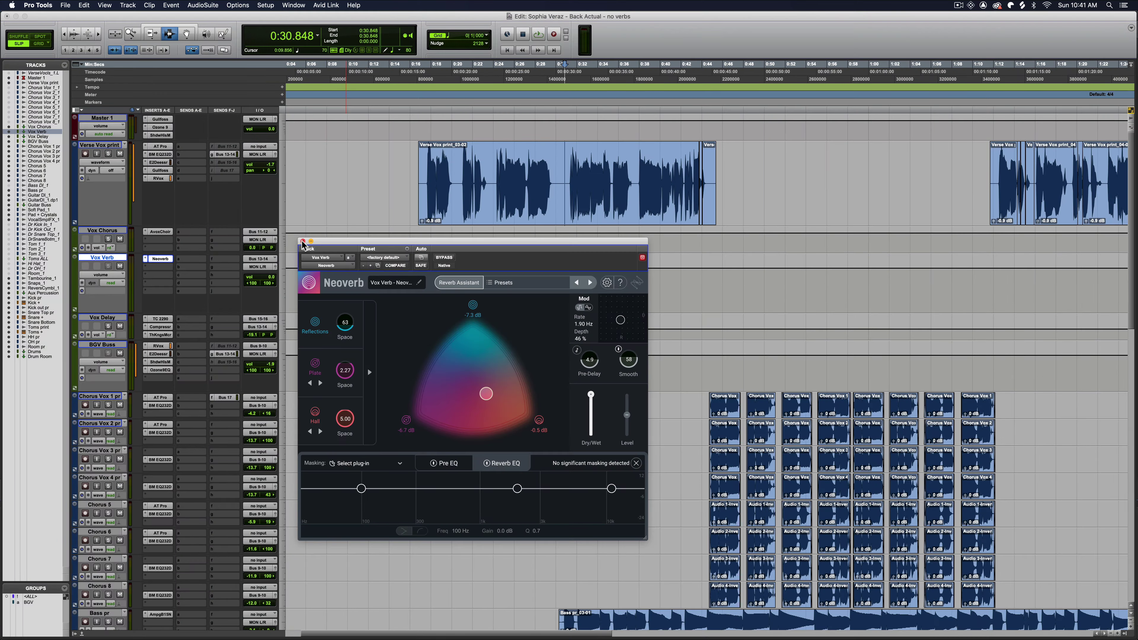
pyautogui.press('super+w')
# Step: Solo the Guitar Buss and insert Neoverb on it below the Choral plug-in
pyautogui.scroll(-5, 399, 223)
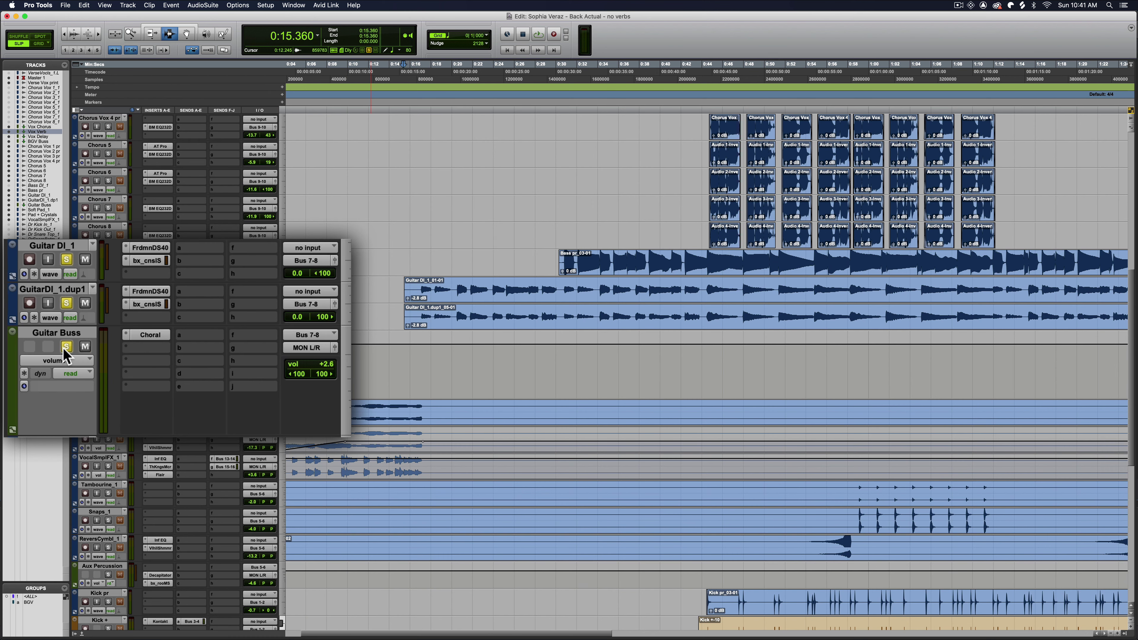
pyautogui.click(69, 340)
pyautogui.scroll(13, 230, 367)
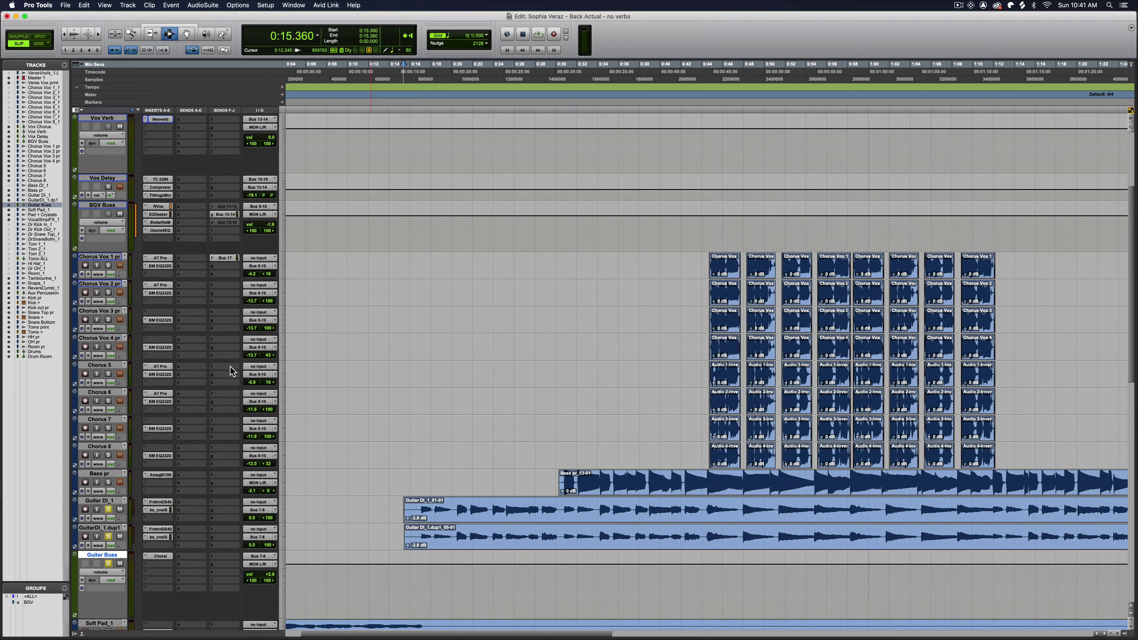
pyautogui.scroll(-15, 233, 368)
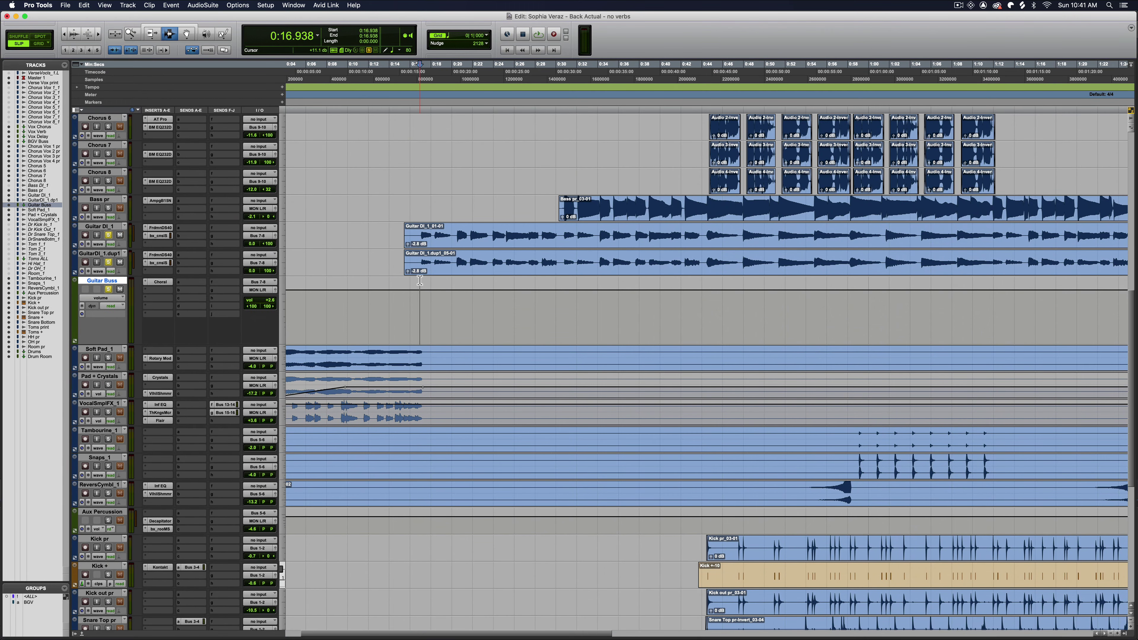
pyautogui.click(160, 289)
pyautogui.click(384, 246)
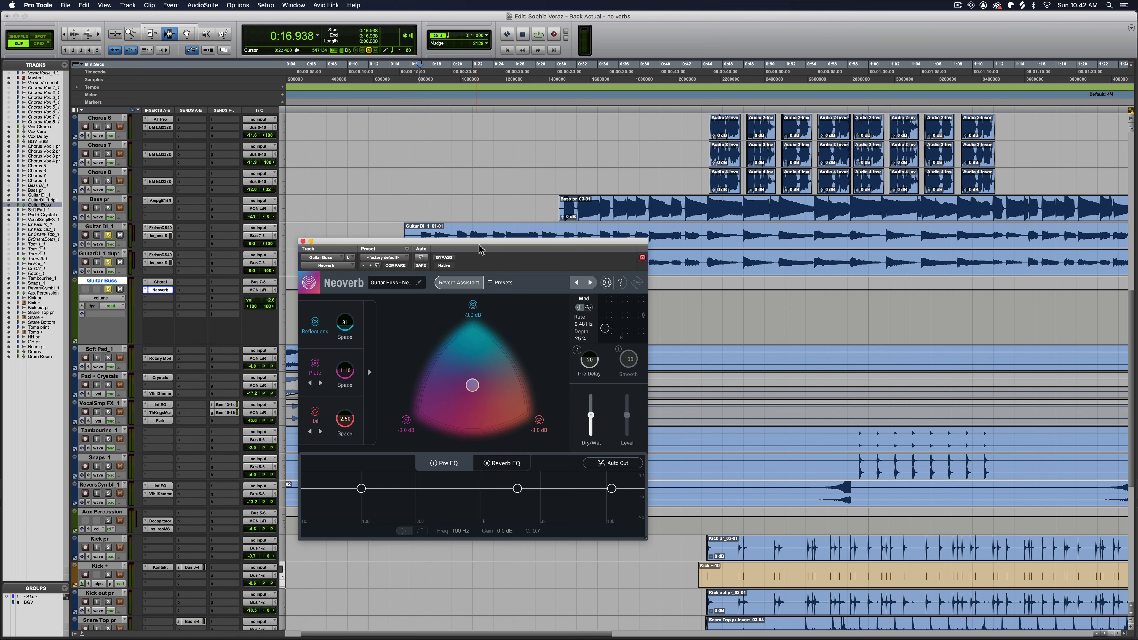
pyautogui.moveTo(478, 249); pyautogui.dragTo(821, 236)
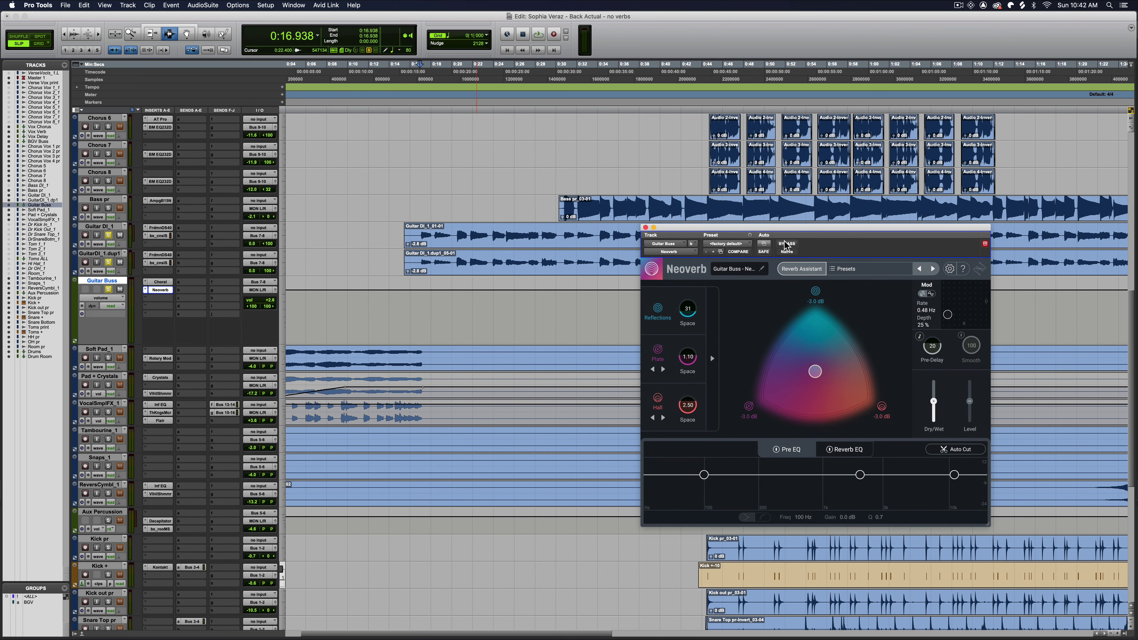
# Step: Set up the Guitar Buss Reverb Assistant with a more dramatic style, size XL, 47 % dry/wet and Bright tone
pyautogui.click(802, 269)
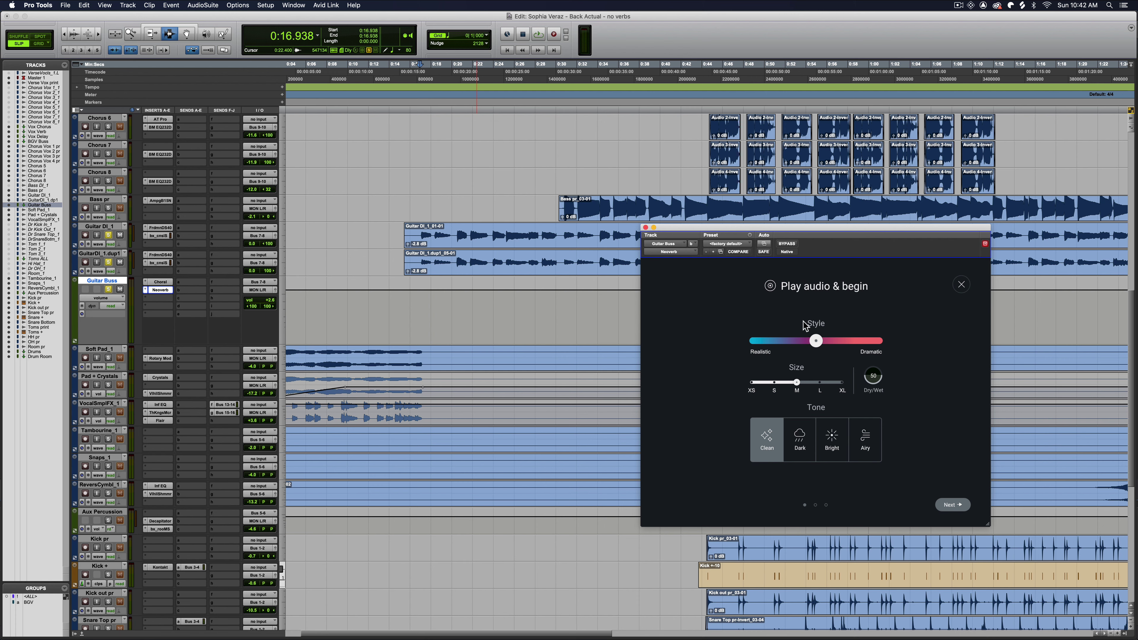
pyautogui.click(871, 378)
pyautogui.click(881, 380)
pyautogui.click(857, 341)
pyautogui.moveTo(855, 339); pyautogui.dragTo(846, 339)
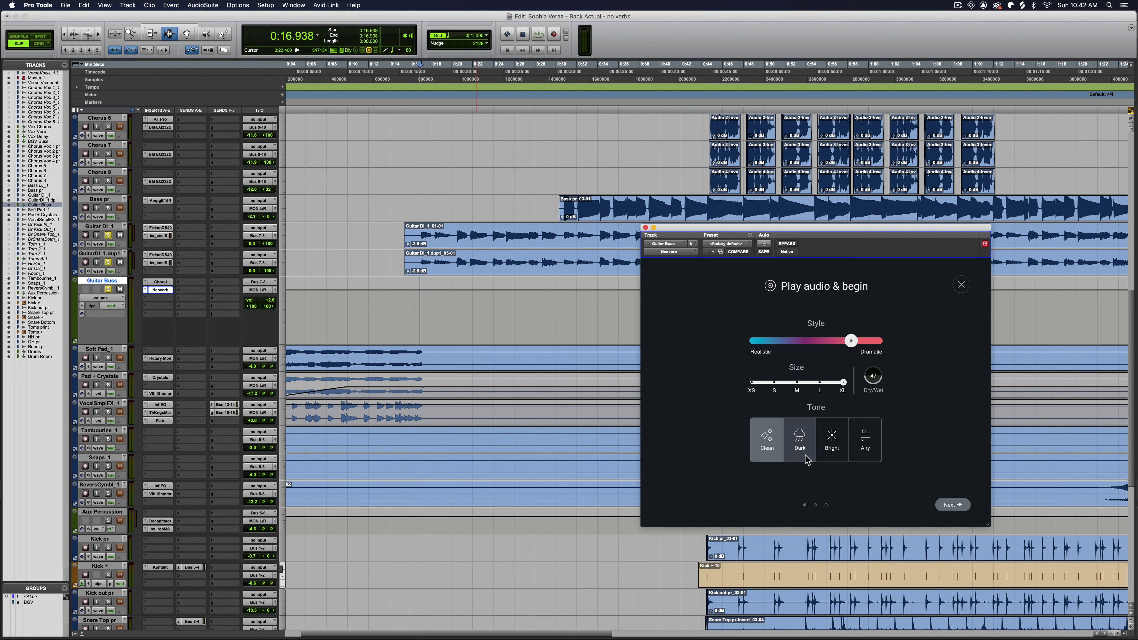
pyautogui.click(830, 457)
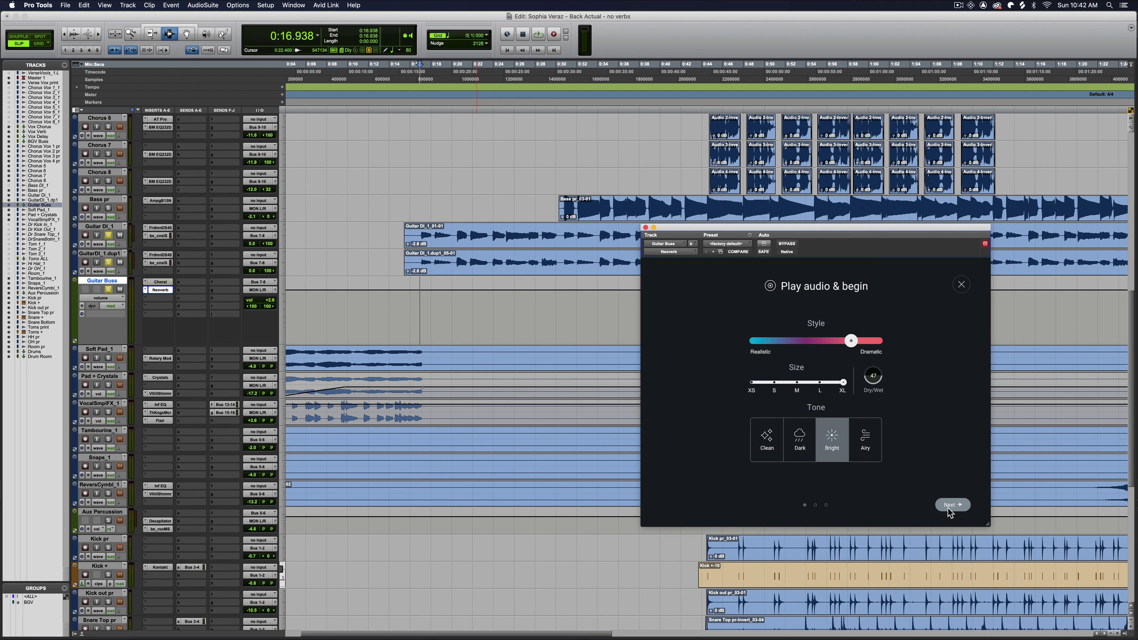
# Step: Play the guitars for the assistant's analysis and accept its Auto Cut and Unmask suggestion
pyautogui.click(948, 505)
pyautogui.press('space')
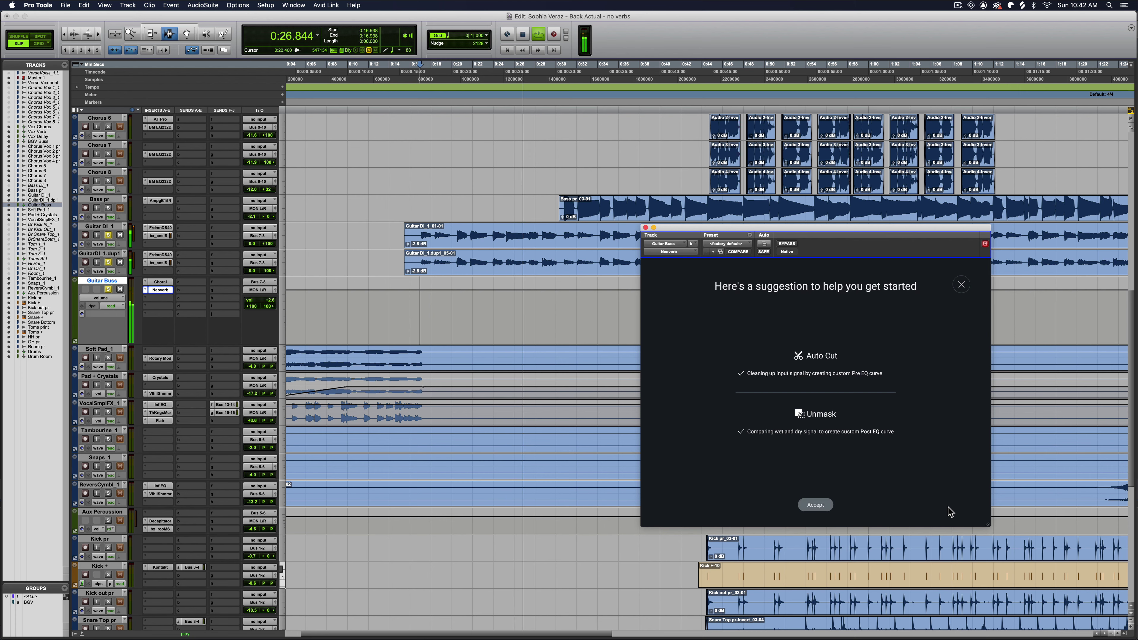
pyautogui.click(815, 505)
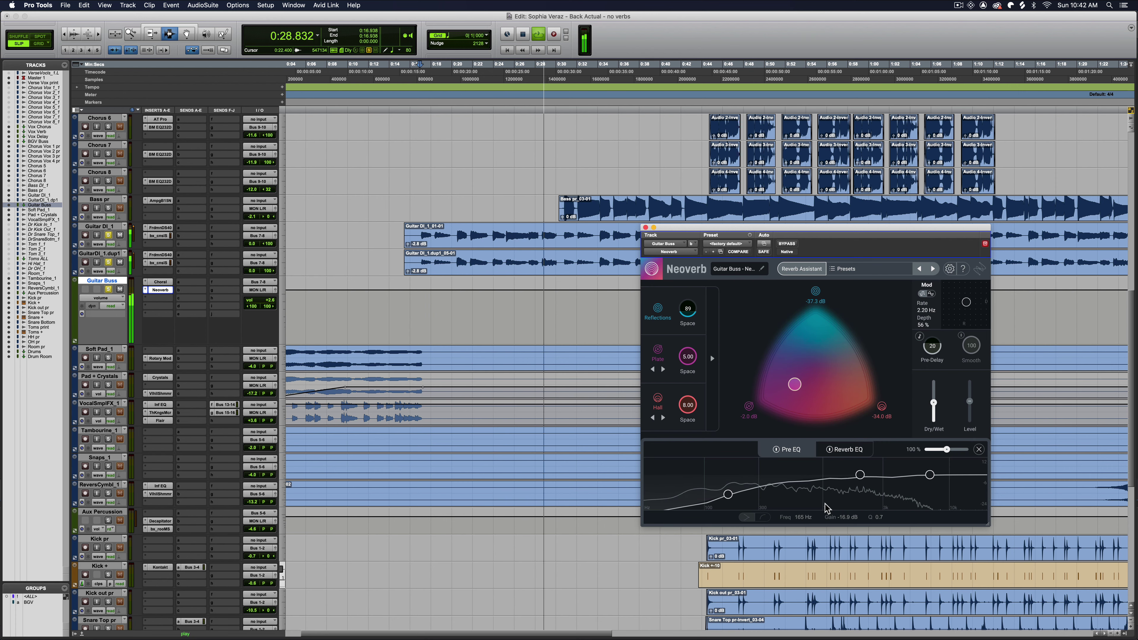
# Step: Bring more Hall and Reflections into the guitar reverb blend, enable smoothing at 82 % and set the pre-delay to 1.1
pyautogui.moveTo(794, 384)
pyautogui.mouseDown()
pyautogui.moveTo(823, 378)
pyautogui.moveTo(814, 388)
pyautogui.mouseUp()
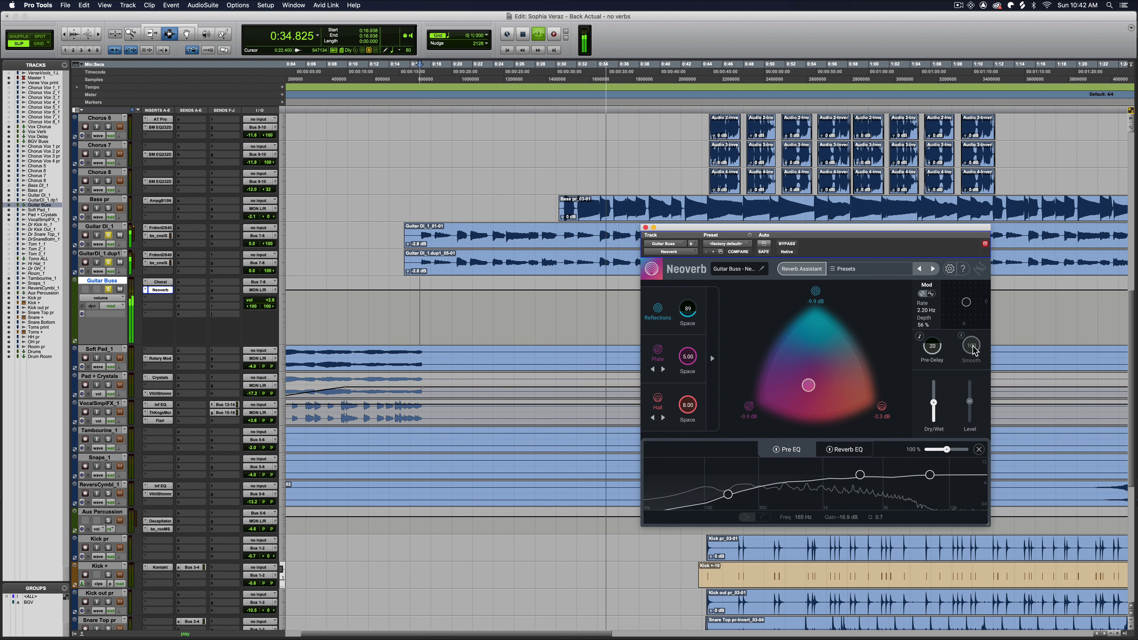
pyautogui.moveTo(973, 351); pyautogui.dragTo(925, 384)
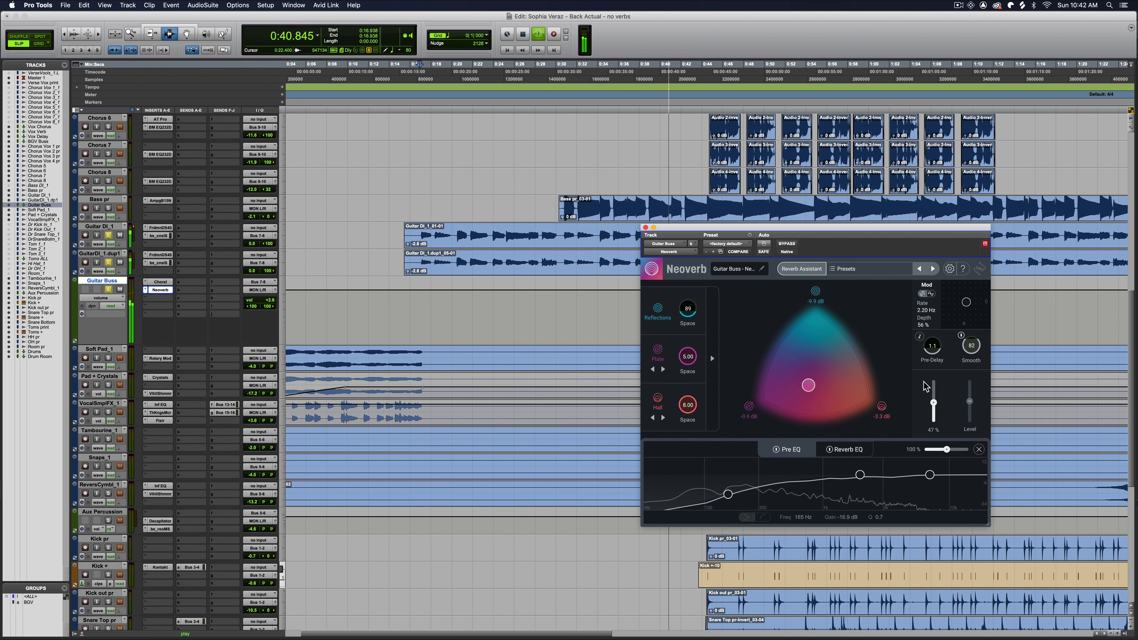
# Step: In the guitar reverb's advanced settings, raise the Plate crossover to about 2298 Hz and the Hall crossover slightly
pyautogui.click(712, 359)
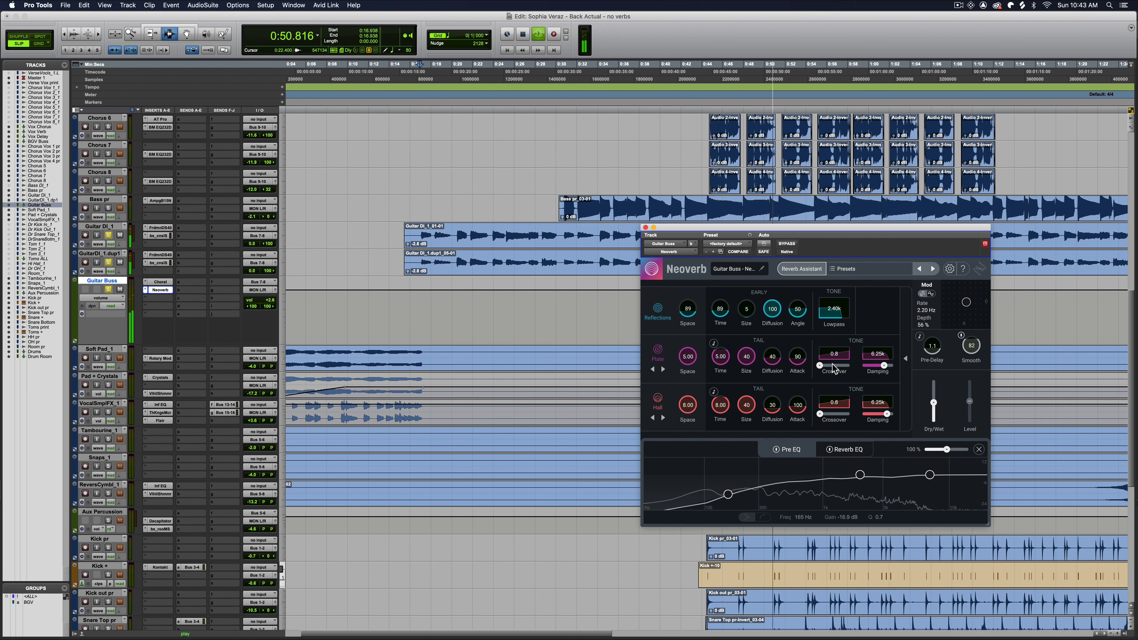
pyautogui.moveTo(823, 366); pyautogui.dragTo(837, 369)
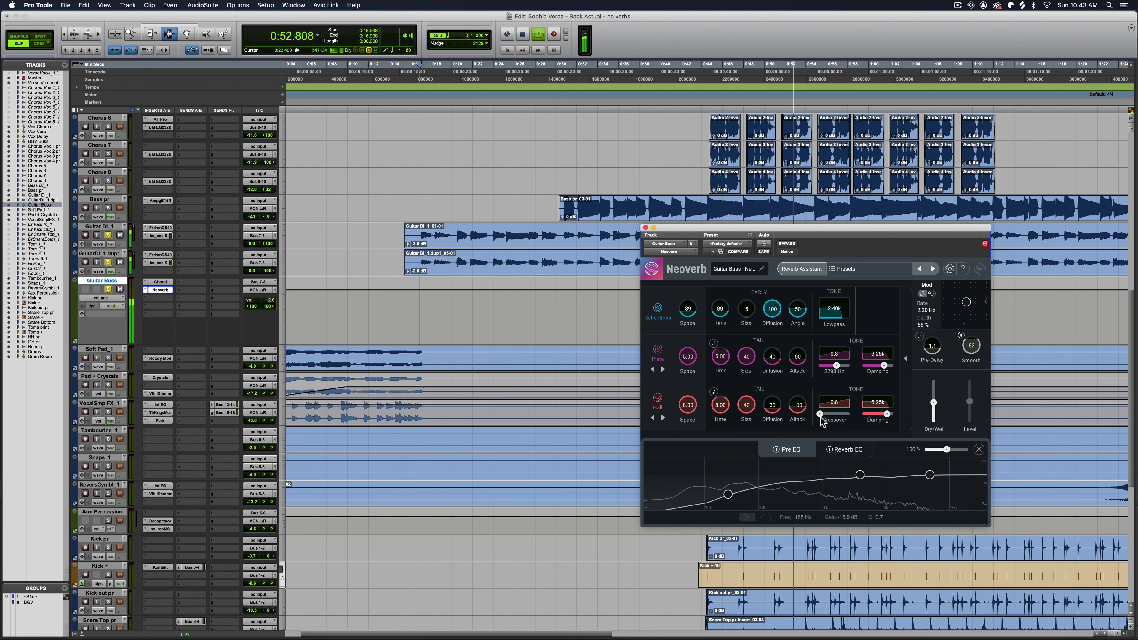
pyautogui.moveTo(824, 415); pyautogui.dragTo(827, 416)
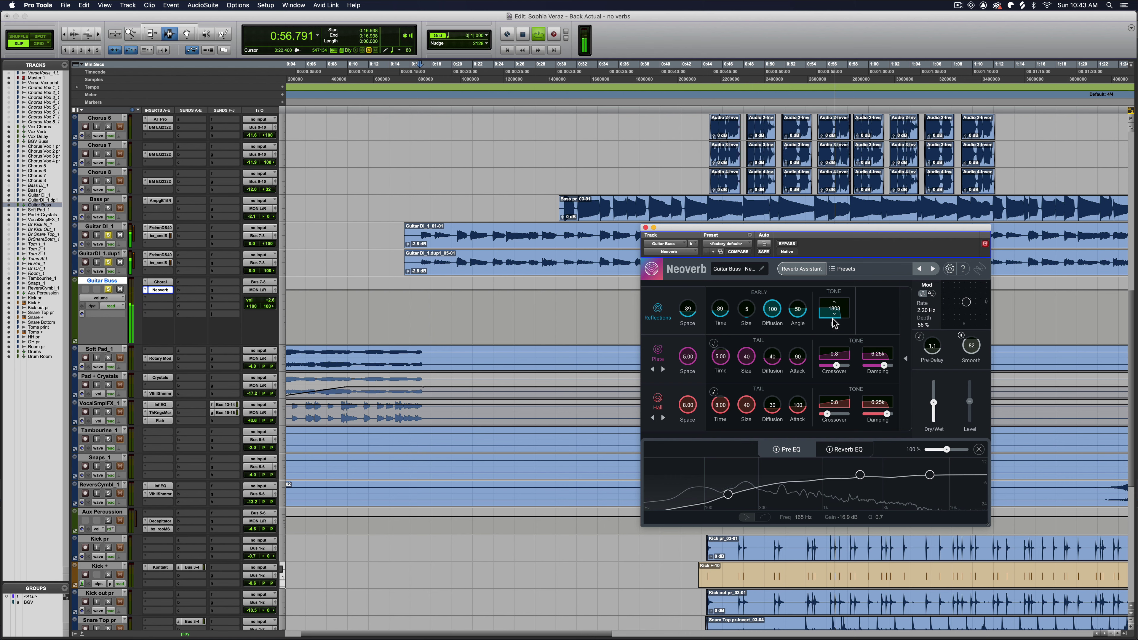
# Step: Set Reflections lowpass to about 1850 Hz, Plate diffusion to 57 and Hall diffusion to 42, restart playback and hide the advanced settings
pyautogui.moveTo(775, 358); pyautogui.dragTo(779, 341)
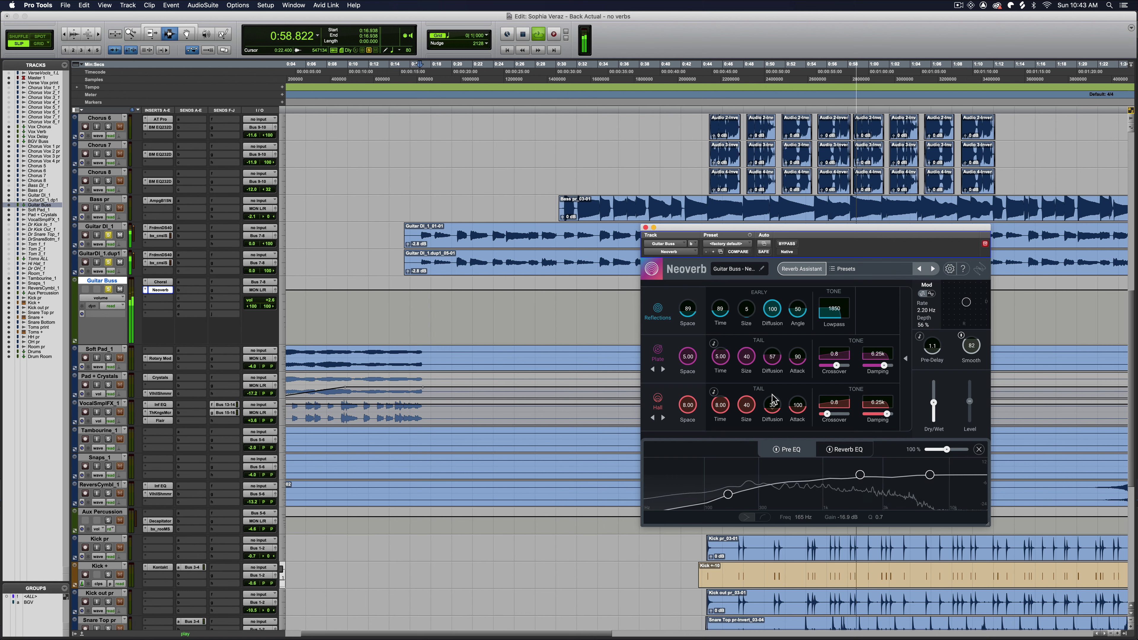
pyautogui.press('space')
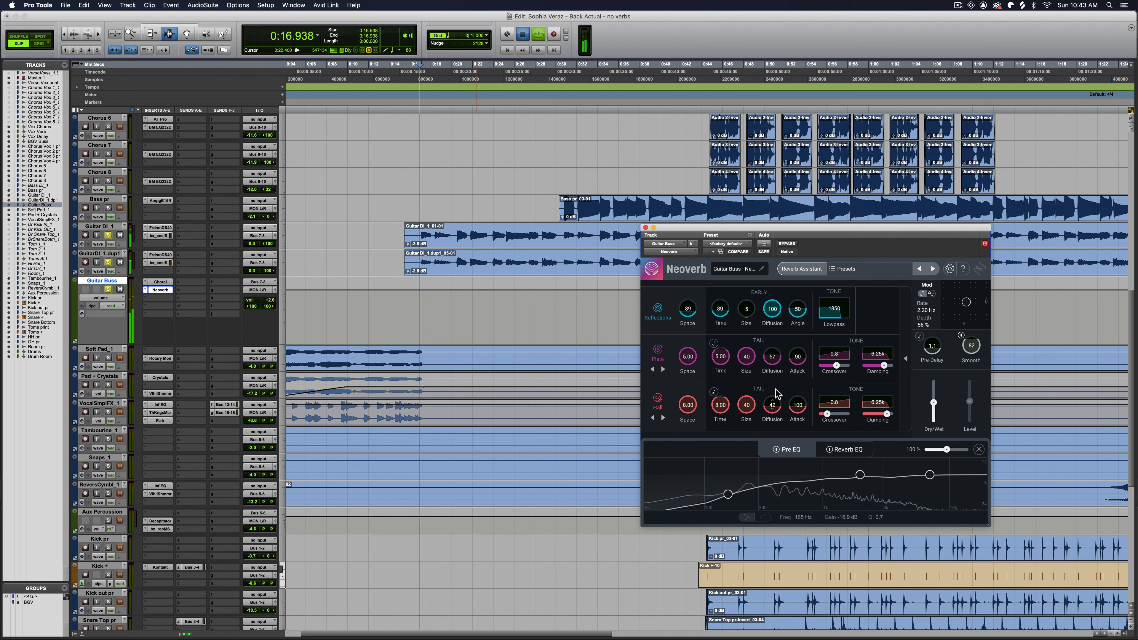
pyautogui.press('space')
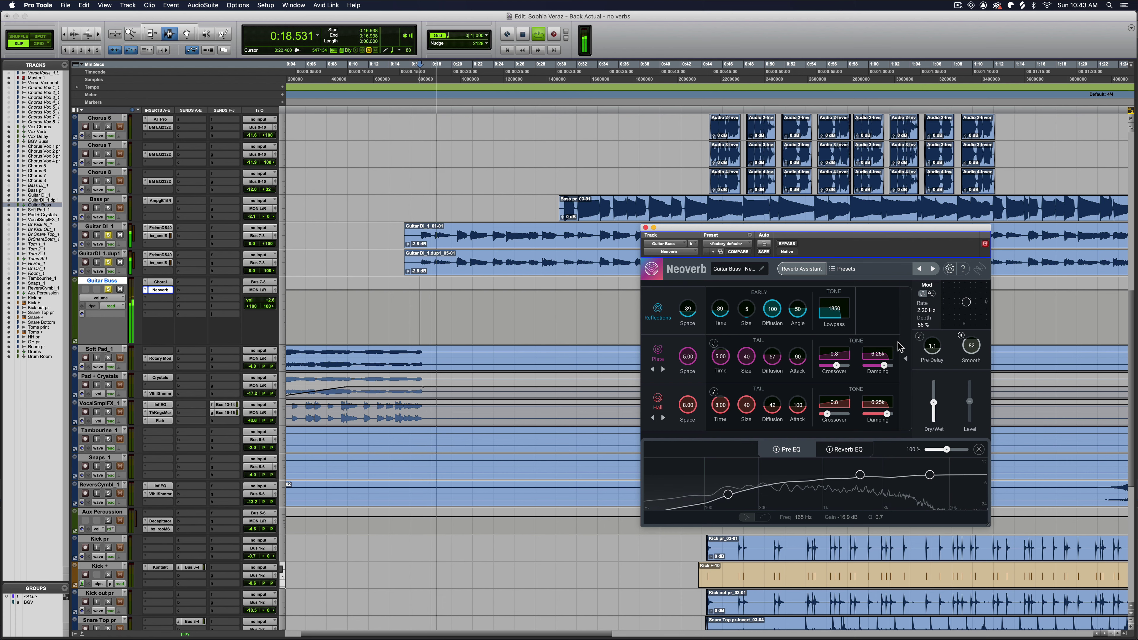
pyautogui.click(905, 358)
# Step: Lower the guitar reverb's dry/wet mix and shift the blend towards Hall, to about -11.5 dB Reflections and -1.2 dB Hall
pyautogui.moveTo(935, 414); pyautogui.dragTo(937, 412)
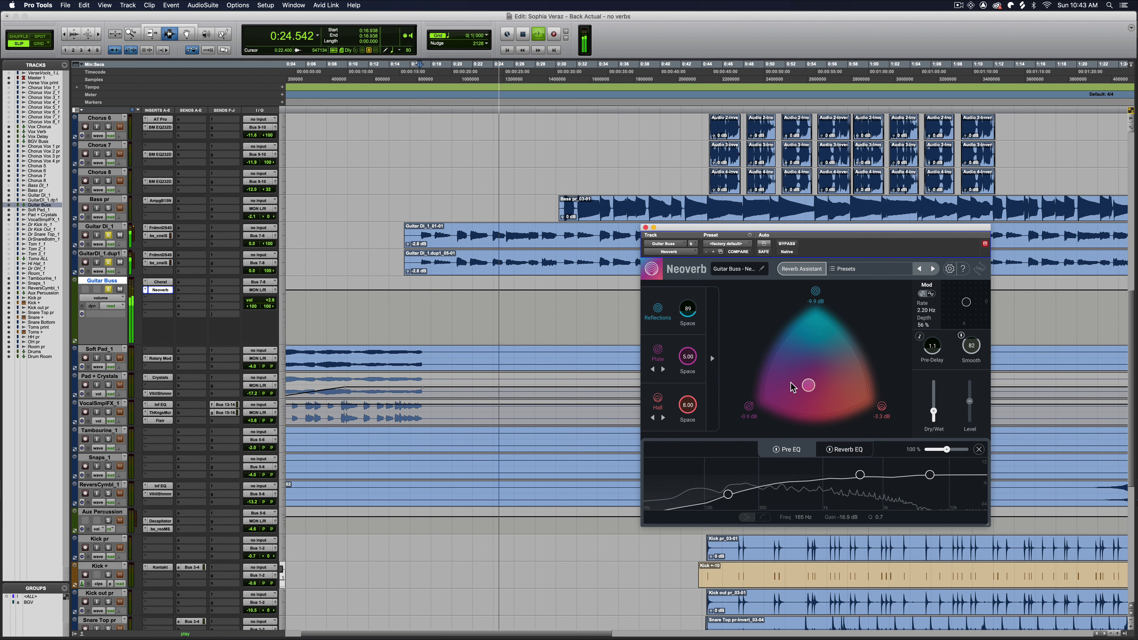
pyautogui.moveTo(808, 385); pyautogui.dragTo(818, 388)
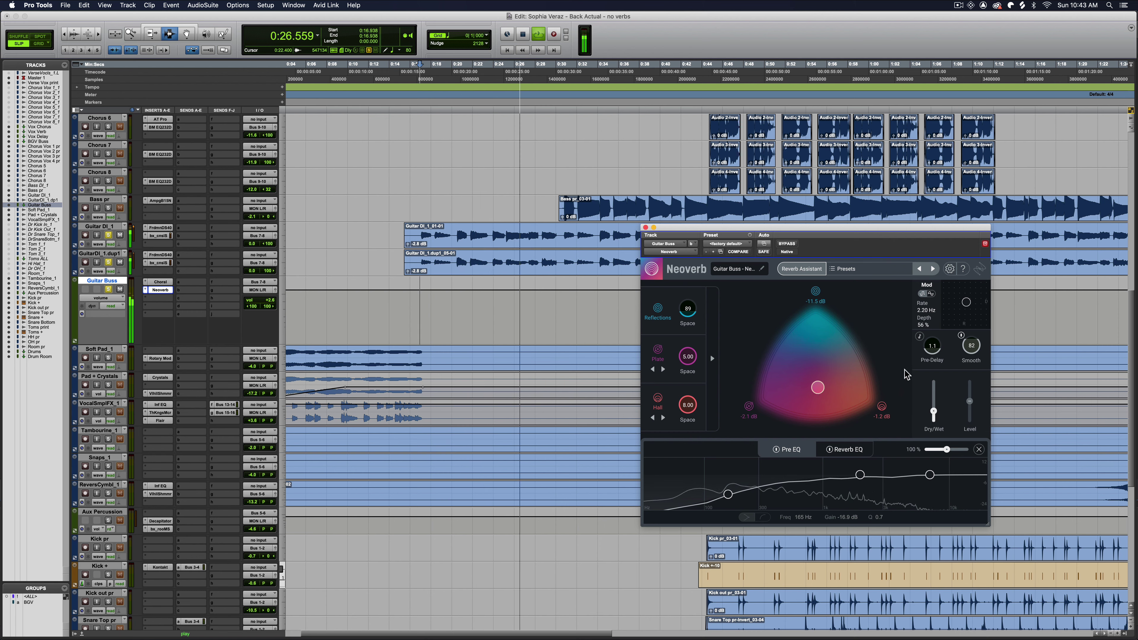
# Step: Stop playback and show the Vox Verb Neoverb next to the Guitar Buss Neoverb
pyautogui.press('space')
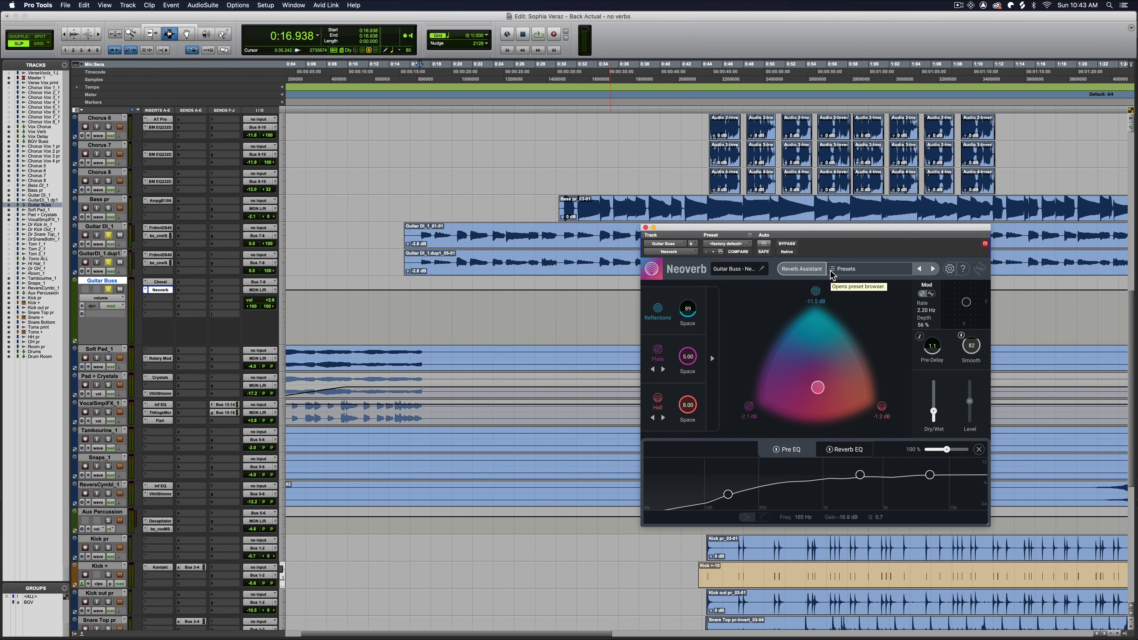
pyautogui.click(813, 290)
pyautogui.click(773, 334)
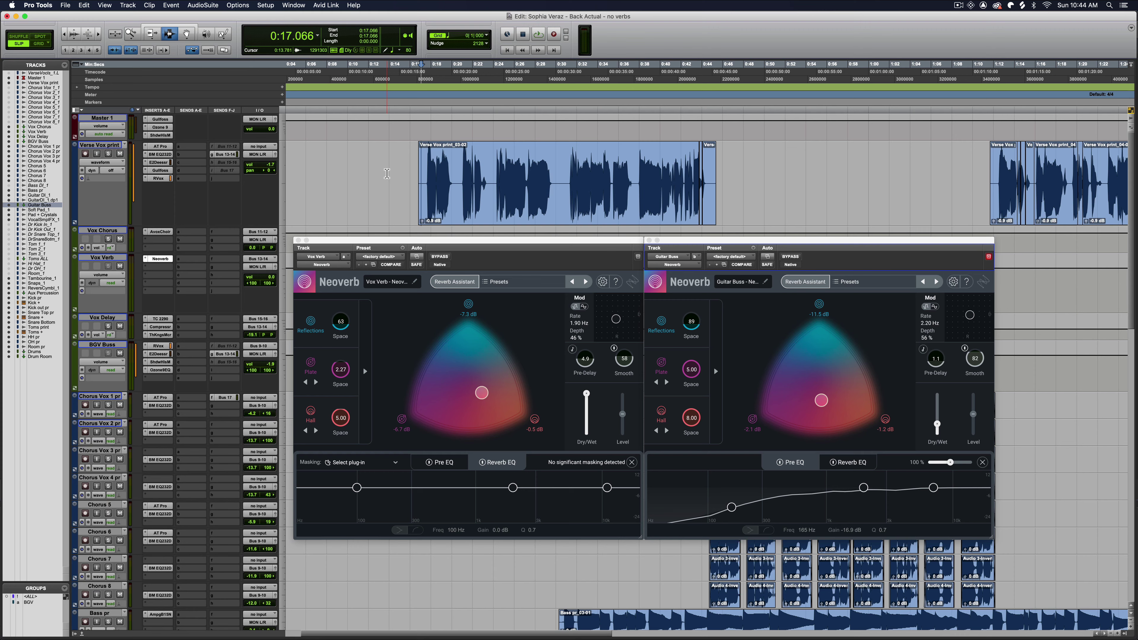
# Step: Play the vocals and guitars together from about 0:17 and slightly raise the guitar reverb's dry/wet mix
pyautogui.press('space')
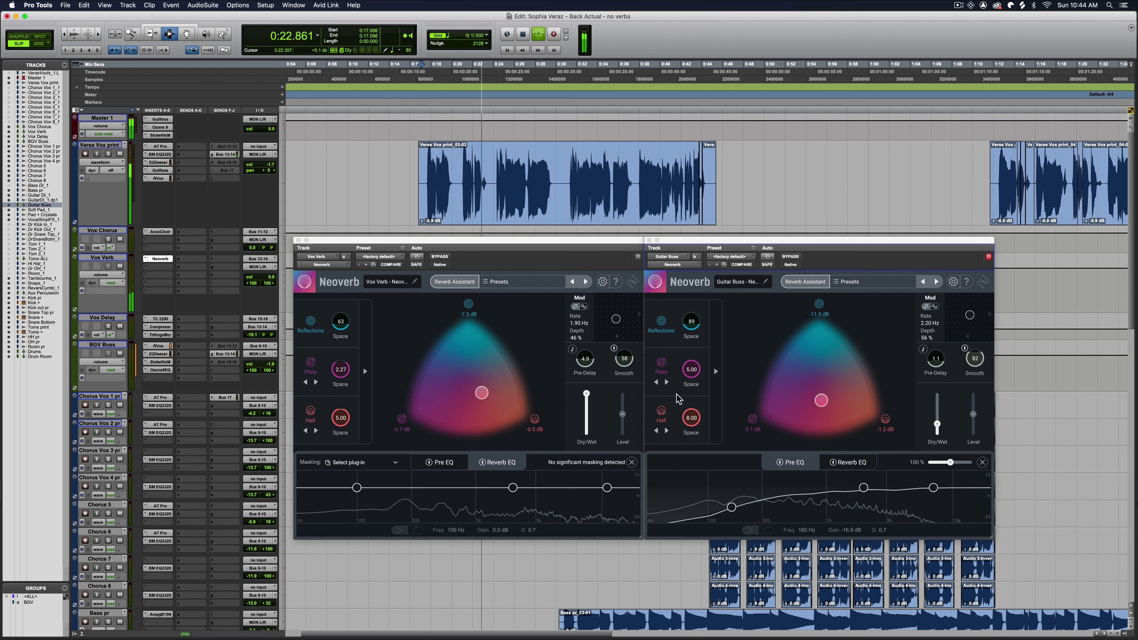
pyautogui.click(938, 424)
pyautogui.moveTo(939, 423); pyautogui.dragTo(940, 419)
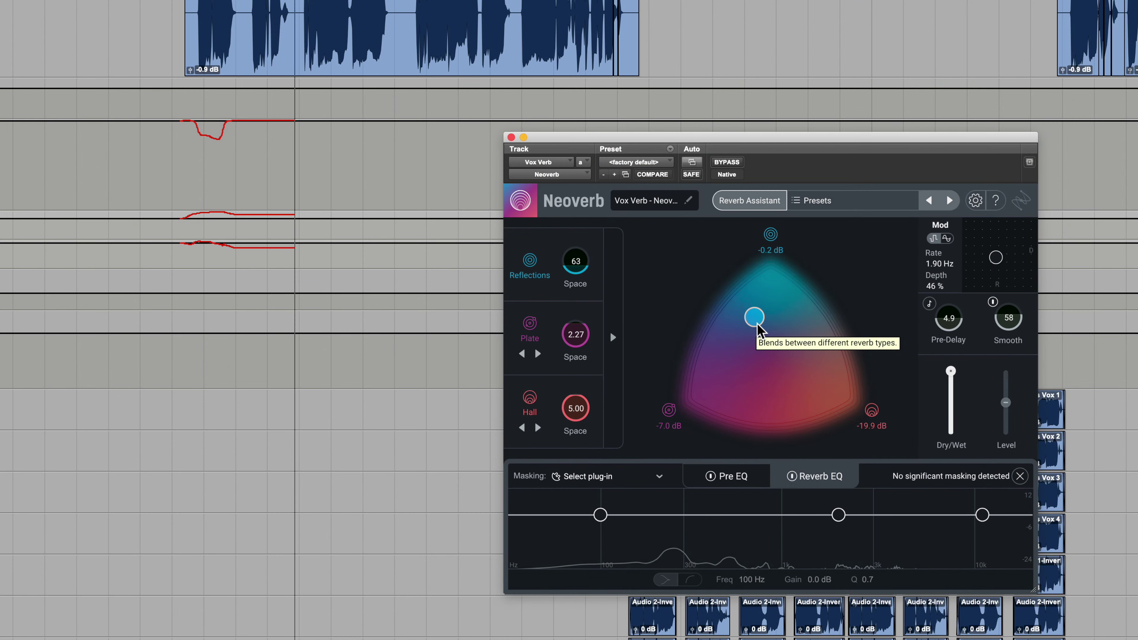
# Step: Record blend automation for the vocal reverb during playback, moving from mostly Reflections to almost pure Hall at -0.0 dB, and stop playback
pyautogui.moveTo(462, 362); pyautogui.dragTo(492, 399)
pyautogui.moveTo(807, 381); pyautogui.dragTo(837, 398)
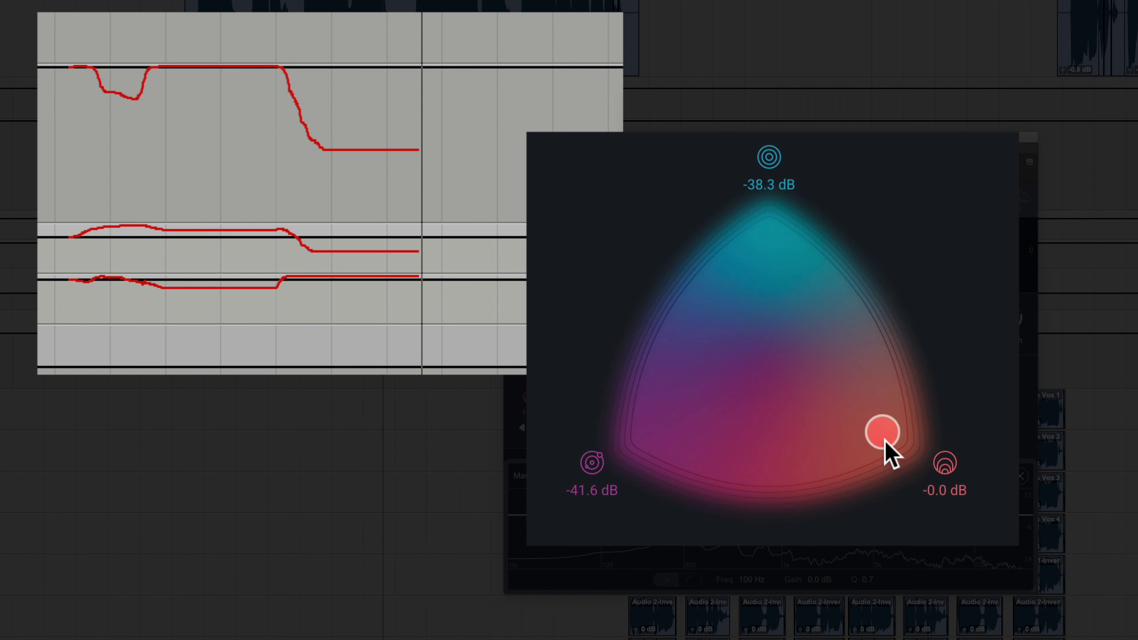
pyautogui.press('space')
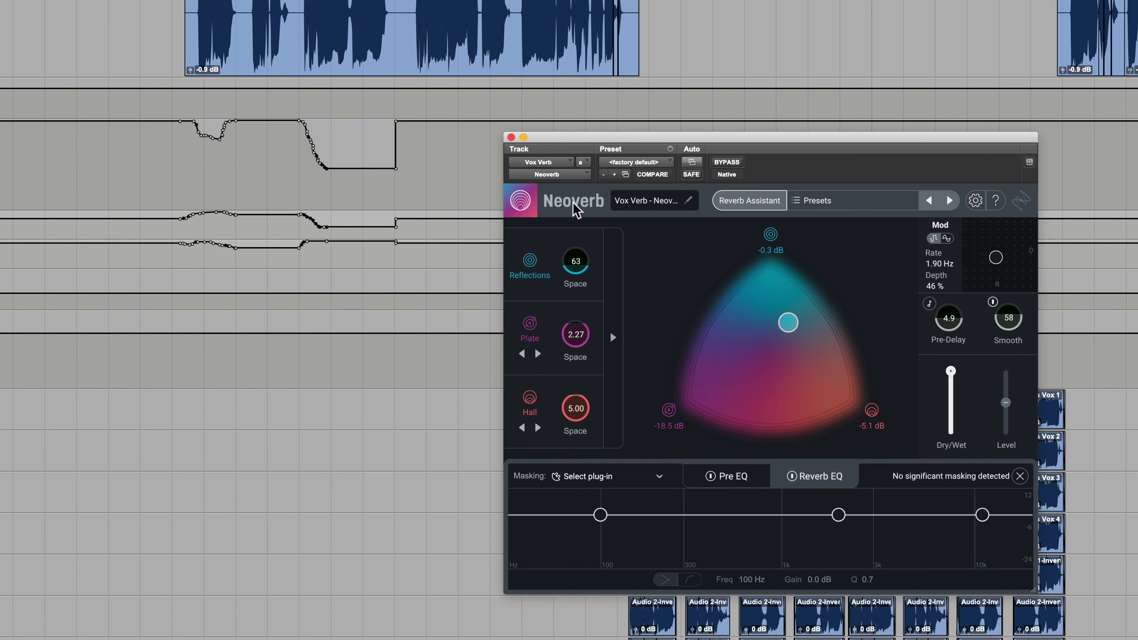
# Step: Shift the vocal reverb blend towards Hall, to about -18.2 dB Reflections, -11.7 dB Plate and -0.1 dB Hall
pyautogui.moveTo(787, 323); pyautogui.dragTo(762, 339)
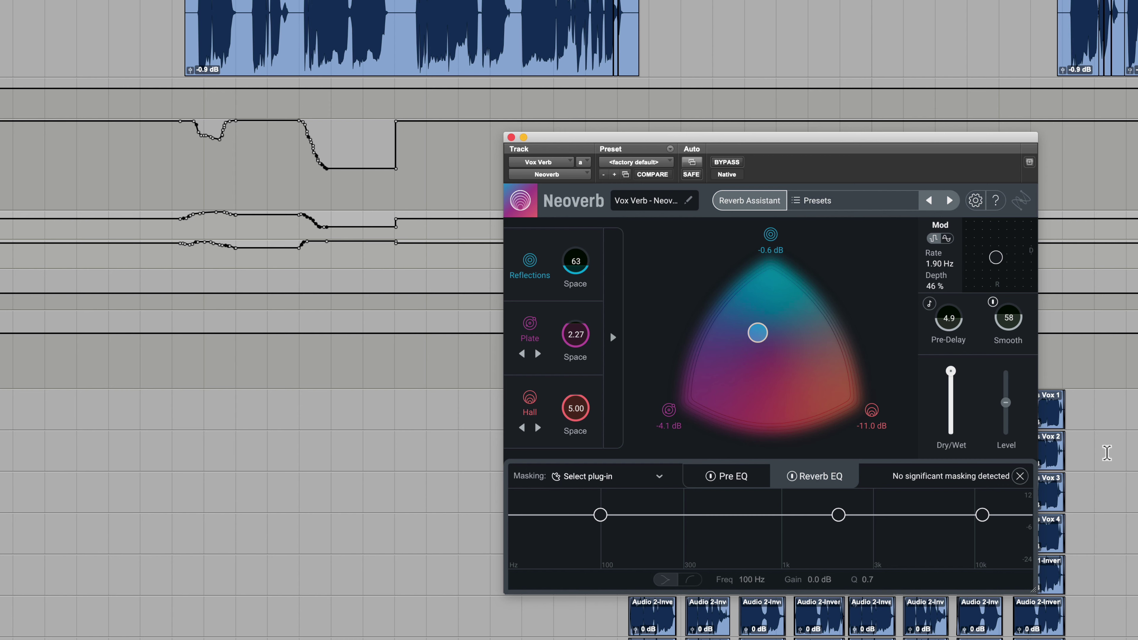
pyautogui.moveTo(760, 336); pyautogui.dragTo(800, 380)
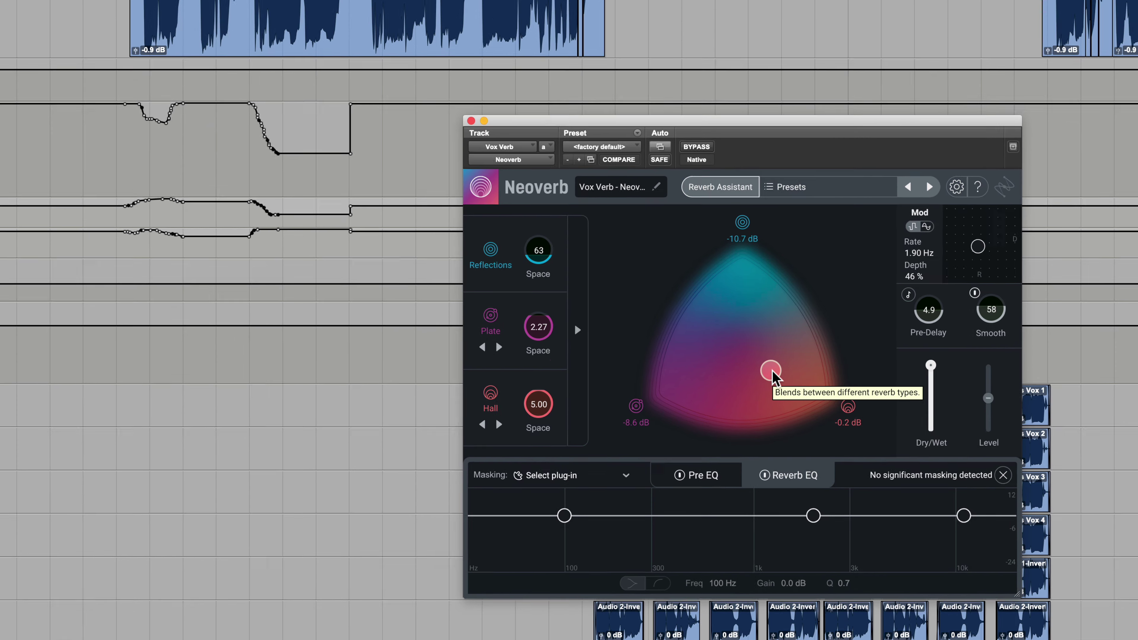
pyautogui.moveTo(800, 379); pyautogui.dragTo(807, 386)
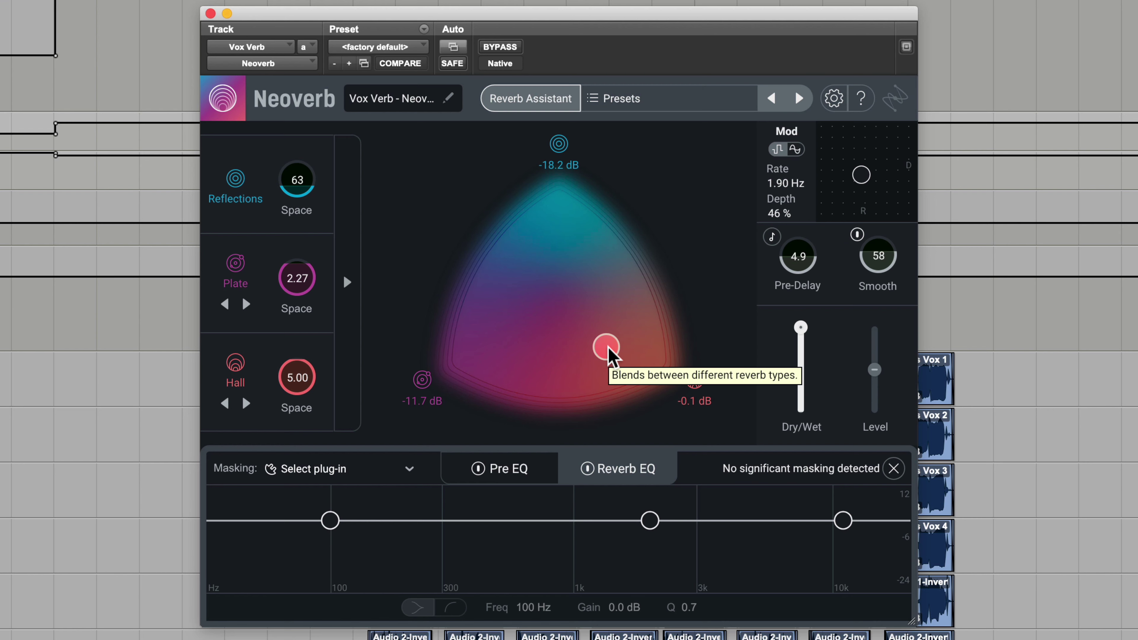